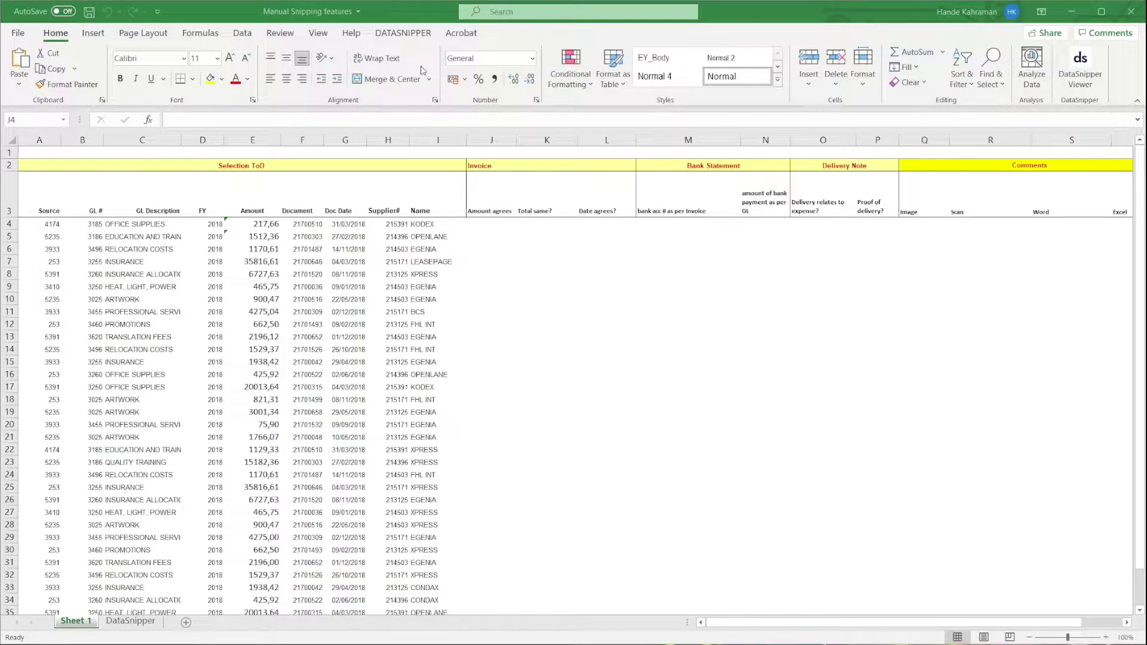
Step: Import all seven Manual snipping docs files into DataSnipper with text recognition
left_click(405, 33)
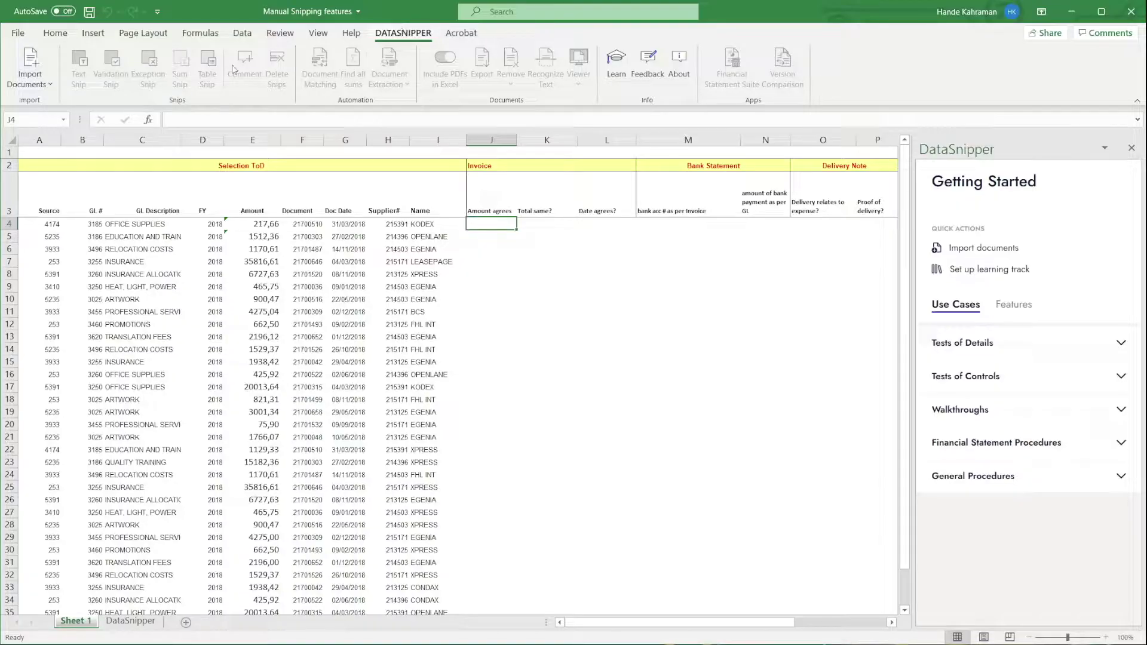
left_click(30, 68)
left_click(51, 114)
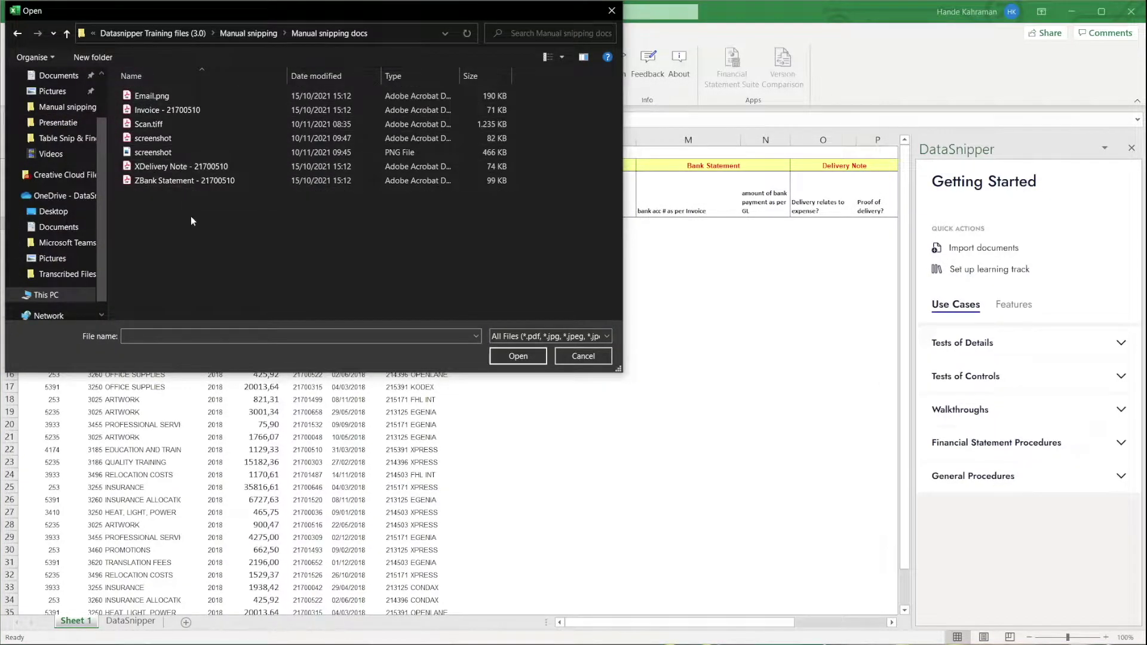
left_click_drag(191, 216, 171, 91)
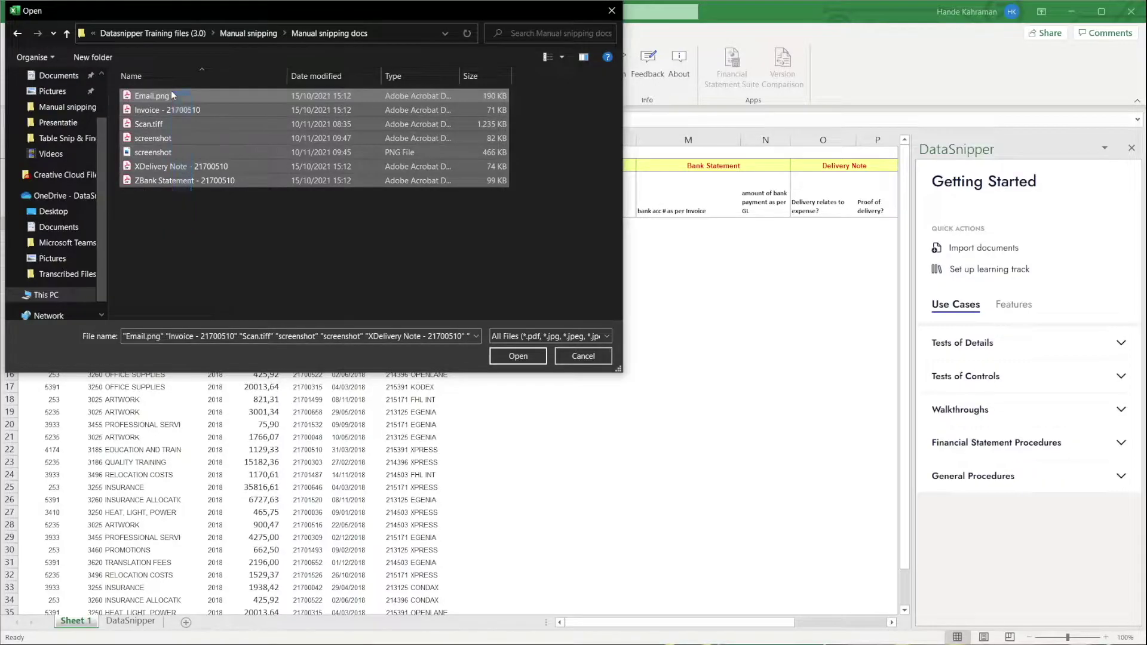
left_click(518, 358)
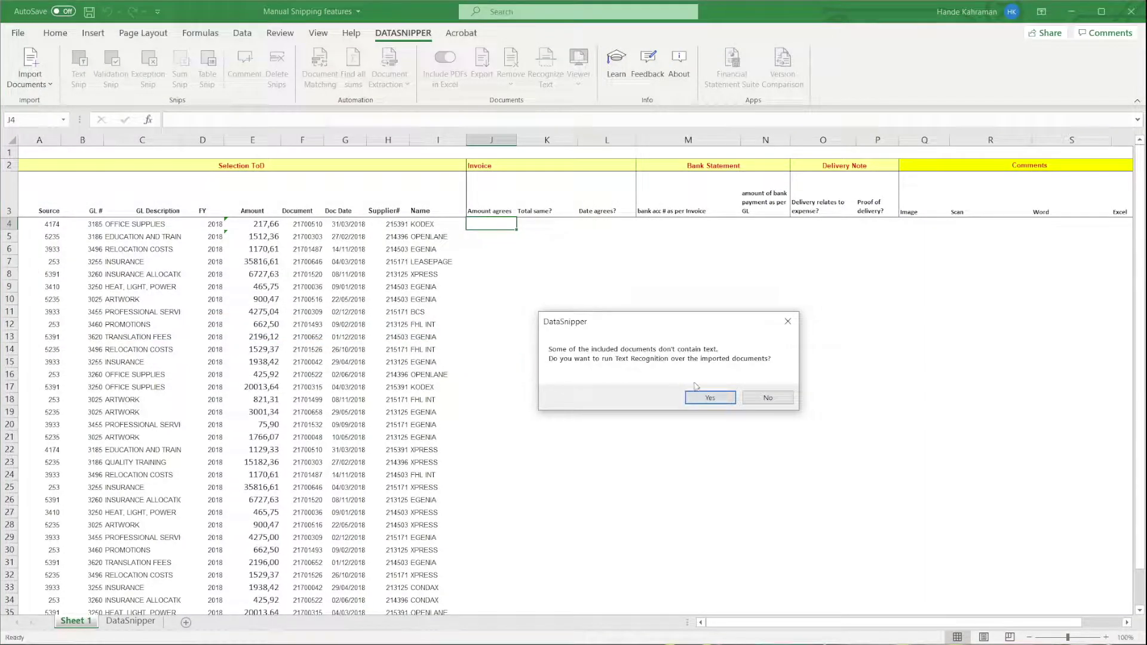
left_click(706, 396)
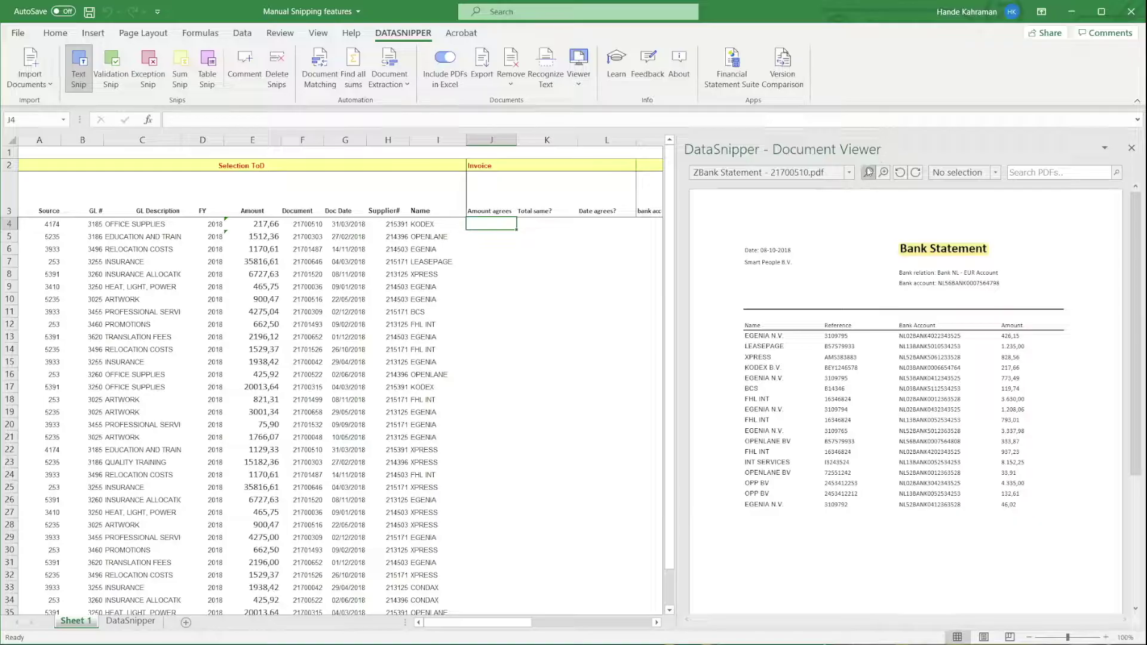
Step: Switch the Document Viewer to the Kodex invoice 21700510 and search for 217,66
left_click(848, 172)
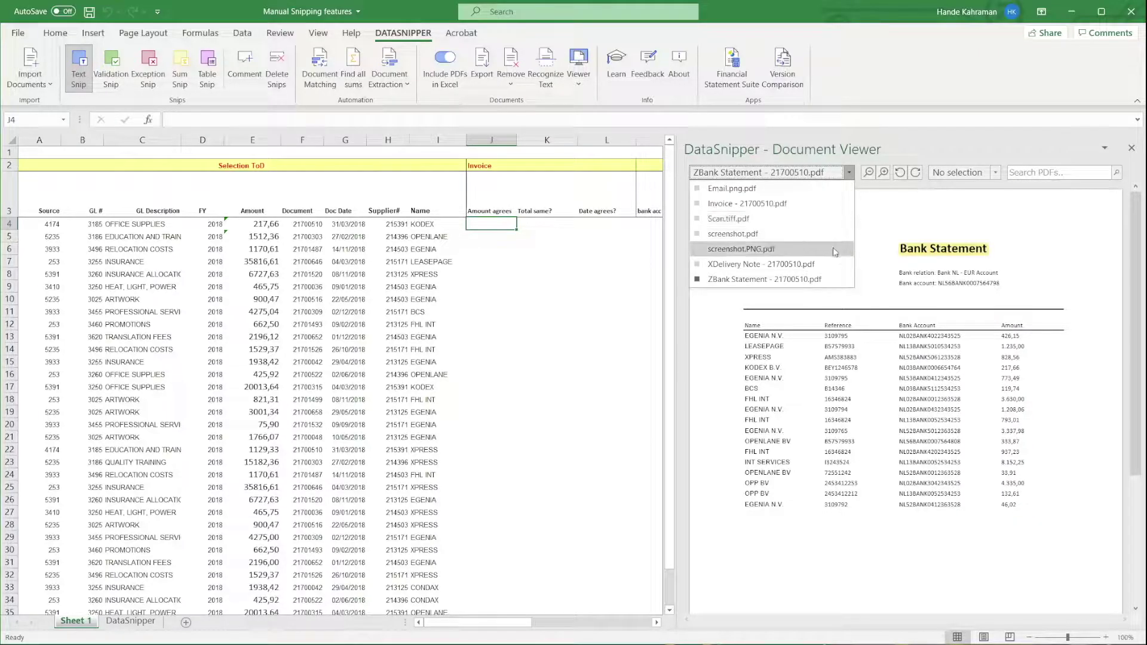
left_click(833, 280)
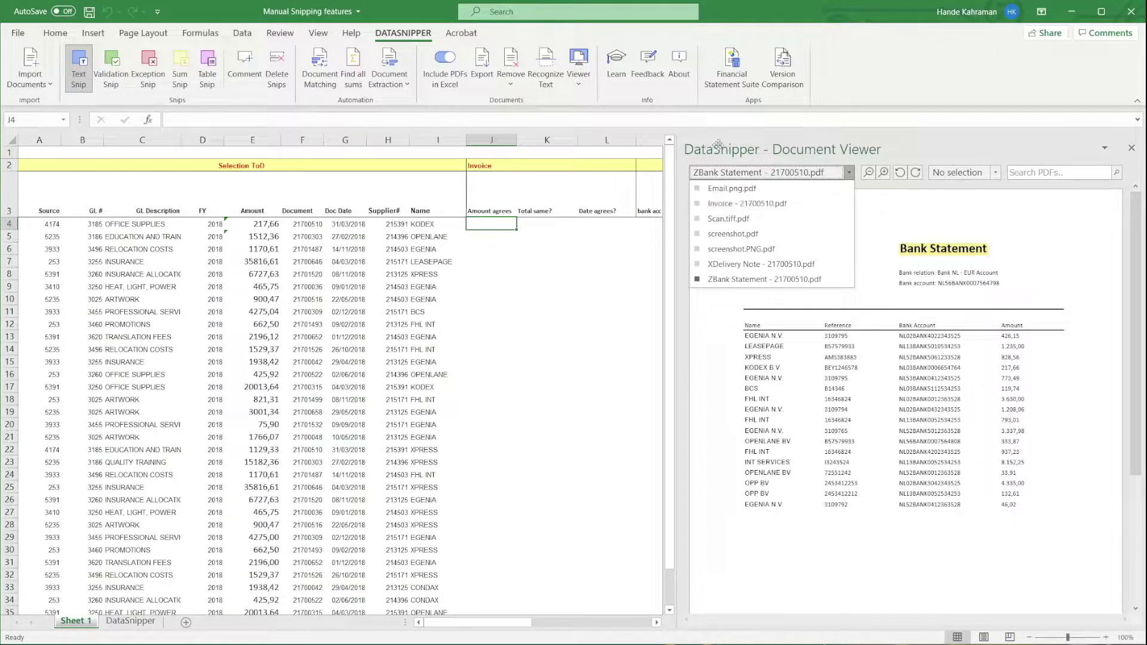
left_click(578, 75)
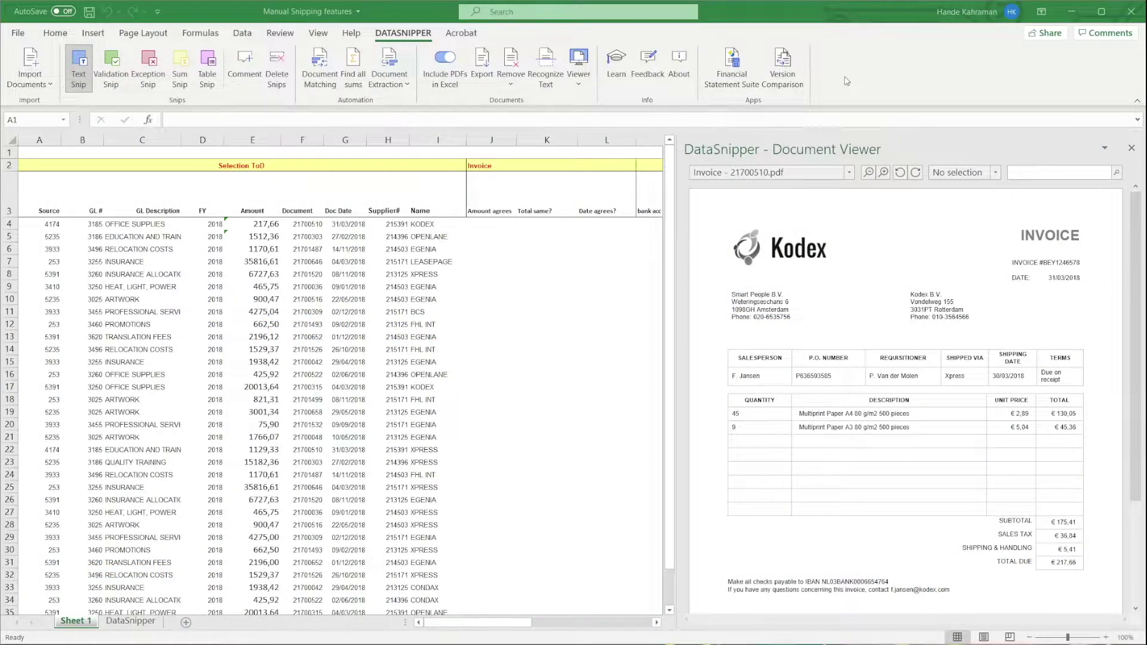
left_click(266, 226)
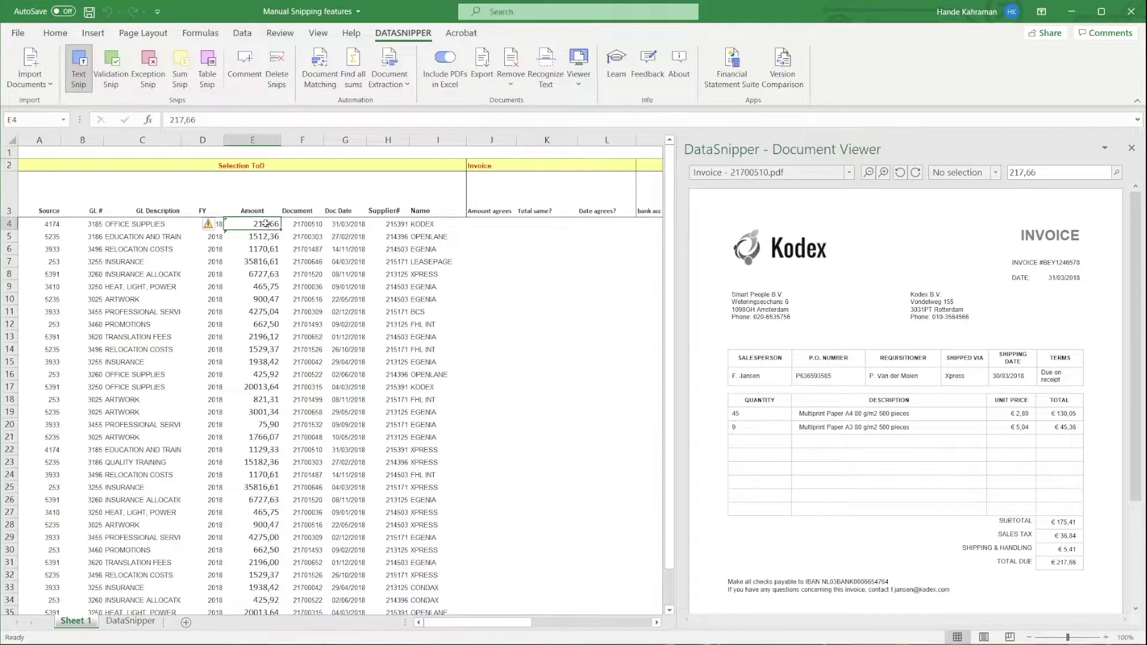
Step: Browse the 217,66 matches on the delivery note and Kodex invoice, with text snipping on
left_click(1118, 175)
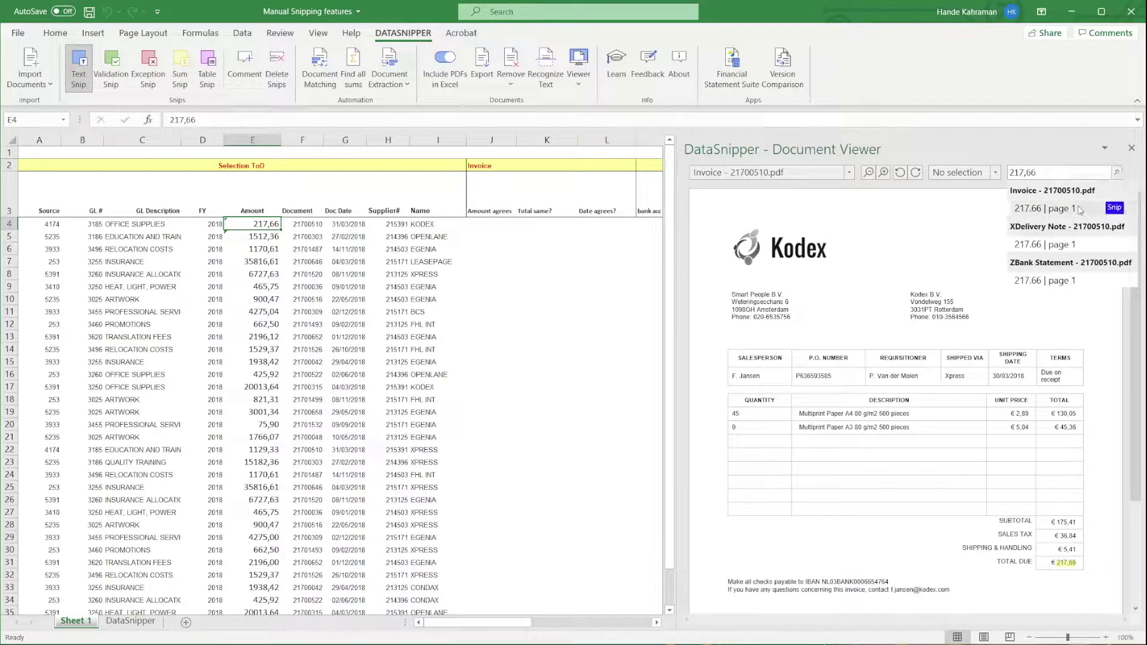
left_click(1079, 244)
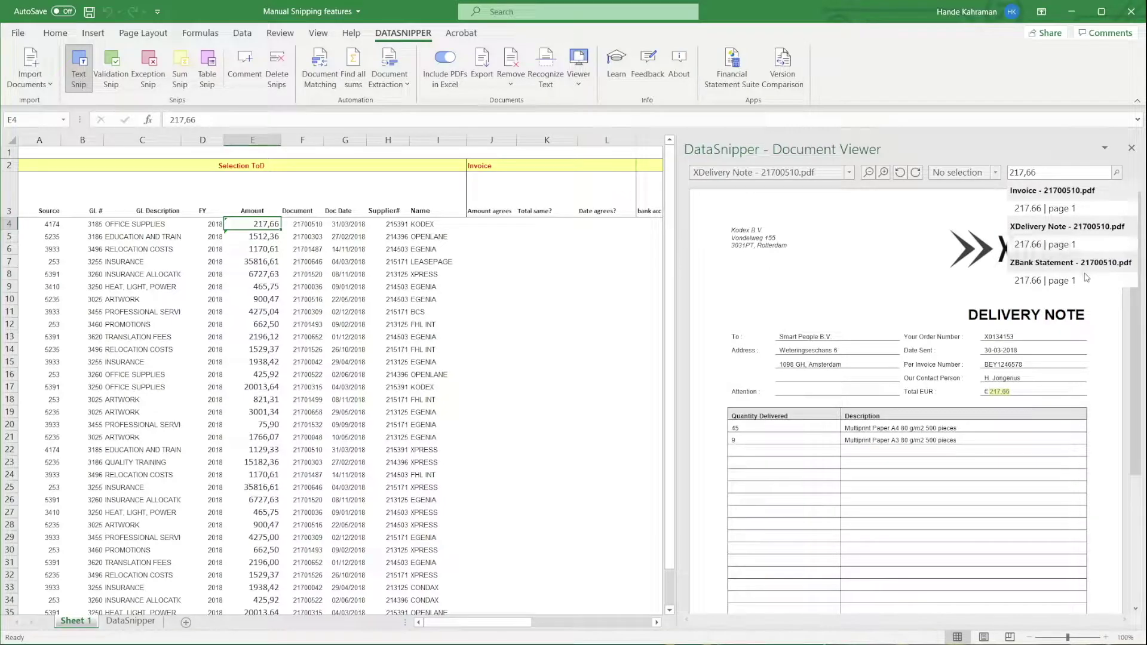
left_click(1093, 208)
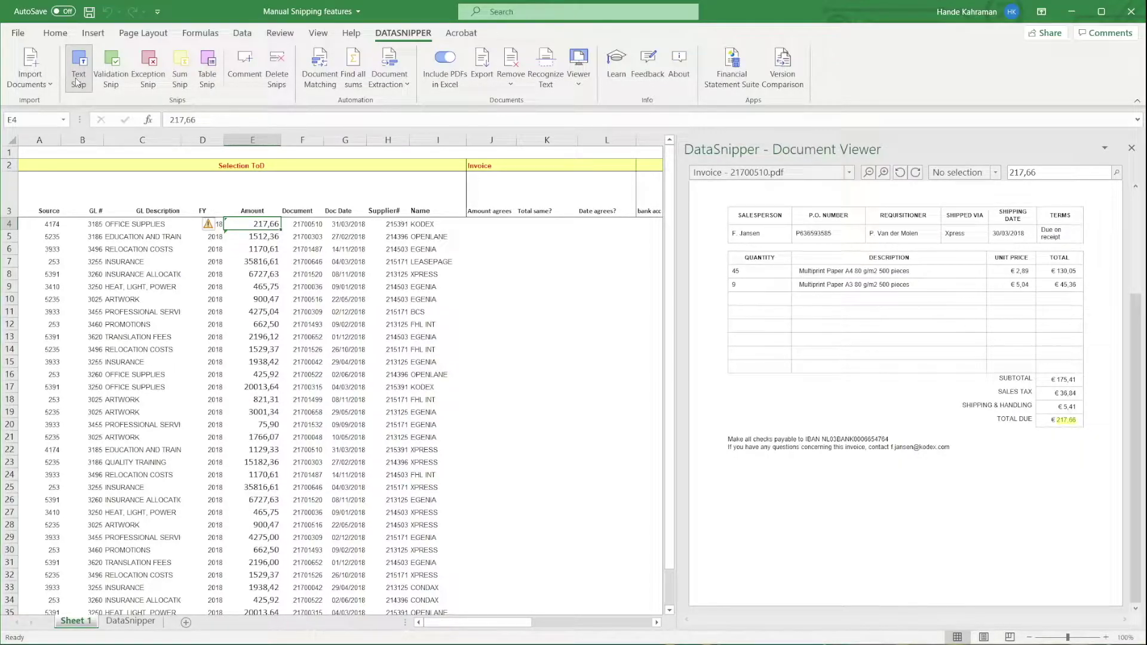
left_click(76, 82)
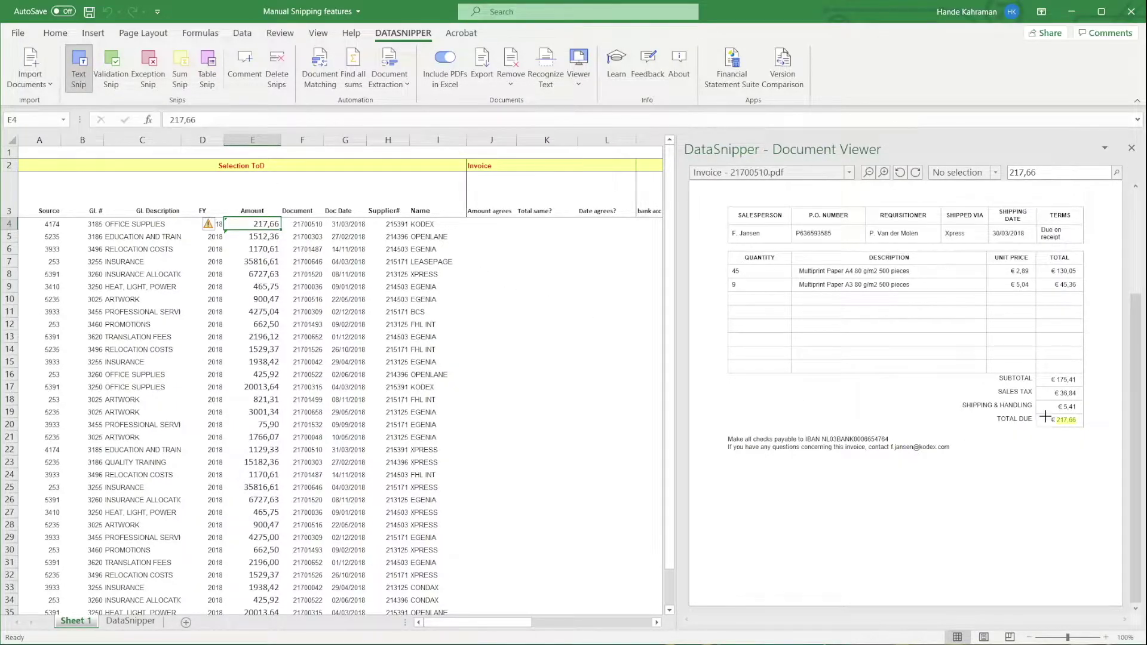
Step: Snip the €217,66 total due into J4 and sum subtotal, sales tax and shipping into K4
key("Right")
key("Right")
key("Right")
key("Right")
key("Right")
left_click_drag(1047, 412, 1085, 430)
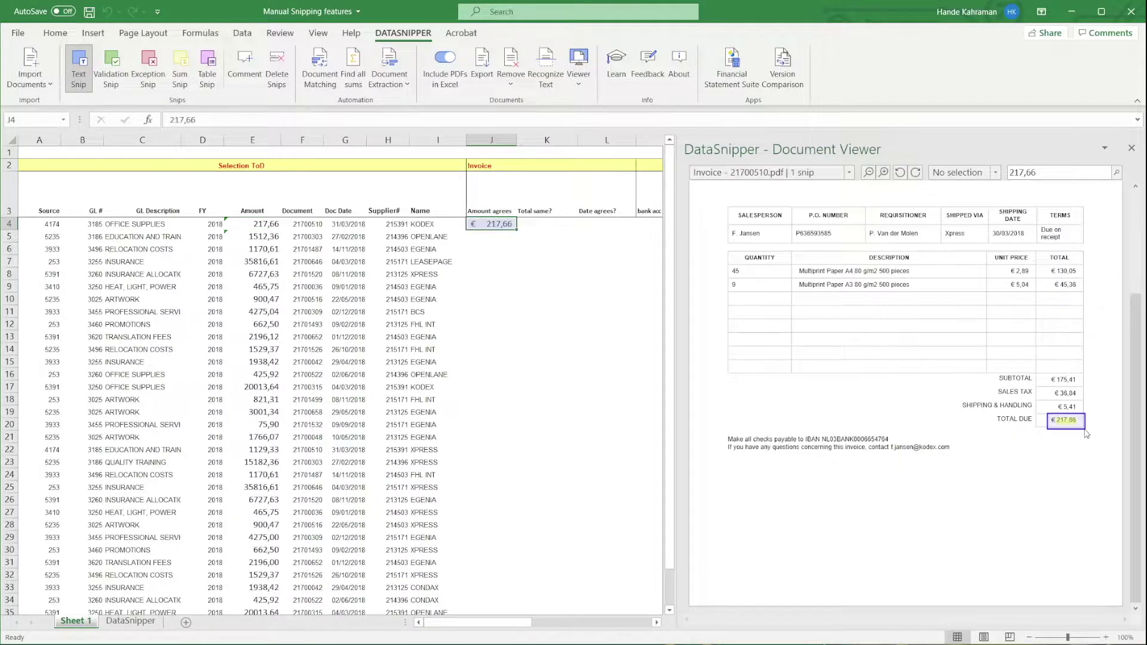
left_click(180, 81)
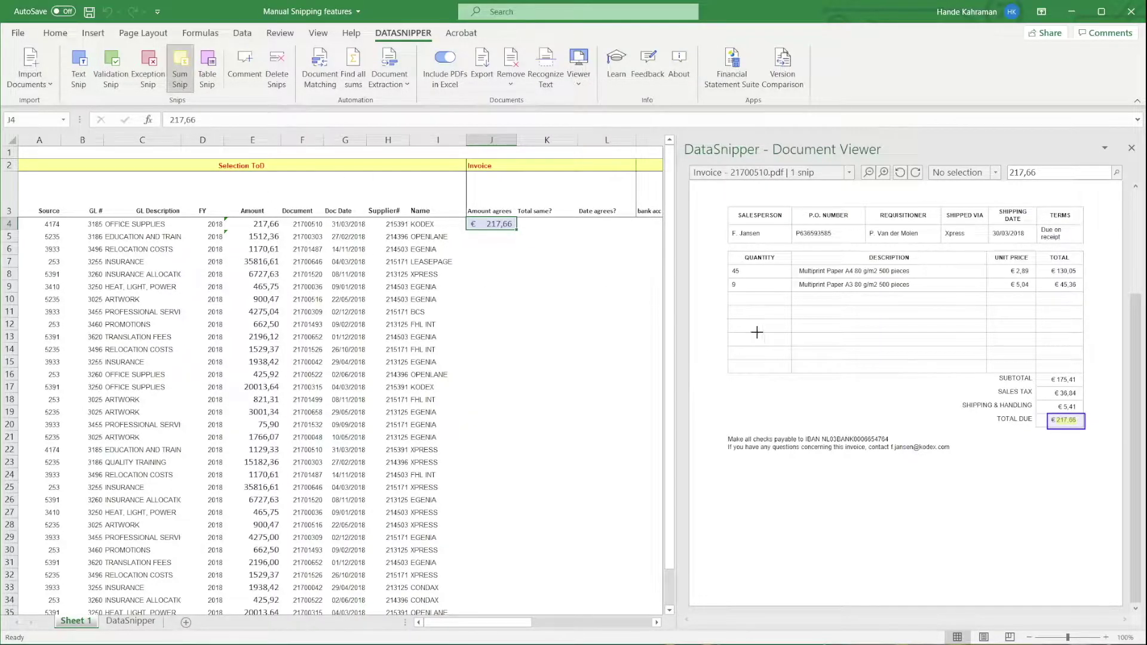
key("Right")
mouse_move(1045, 372)
left_mouse_down()
mouse_move(1089, 421)
mouse_move(1085, 412)
left_mouse_up()
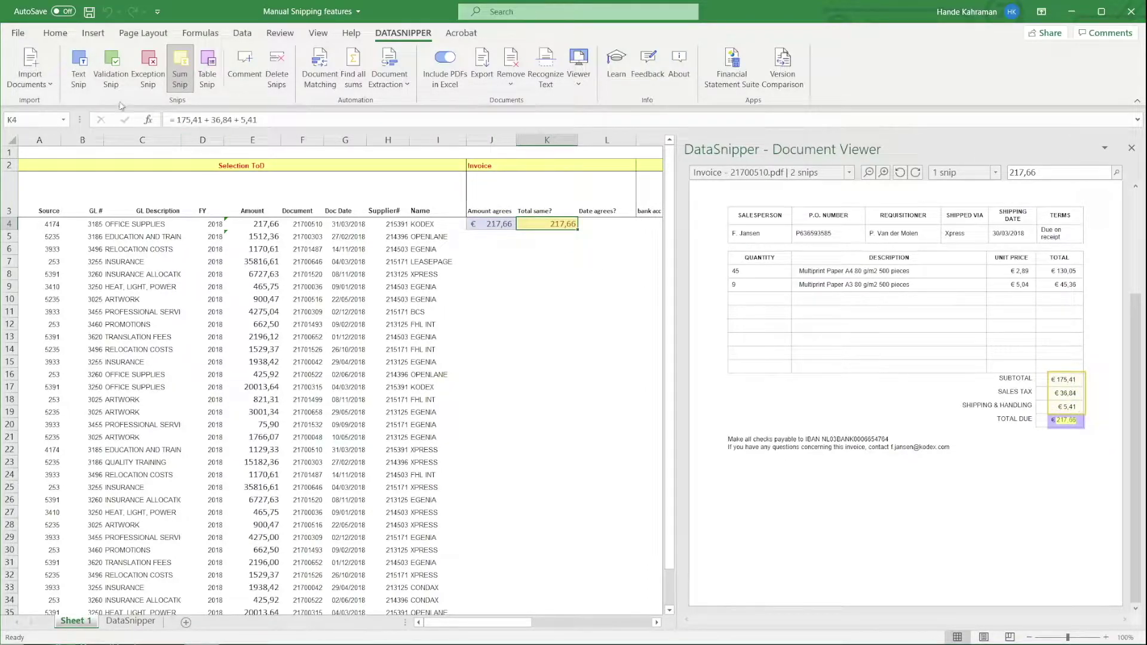
key("Escape")
Step: Snip the invoice date 31/03/2018 into L4
scroll(973, 364, "up", 3)
key("Right")
left_click_drag(1044, 272, 1094, 293)
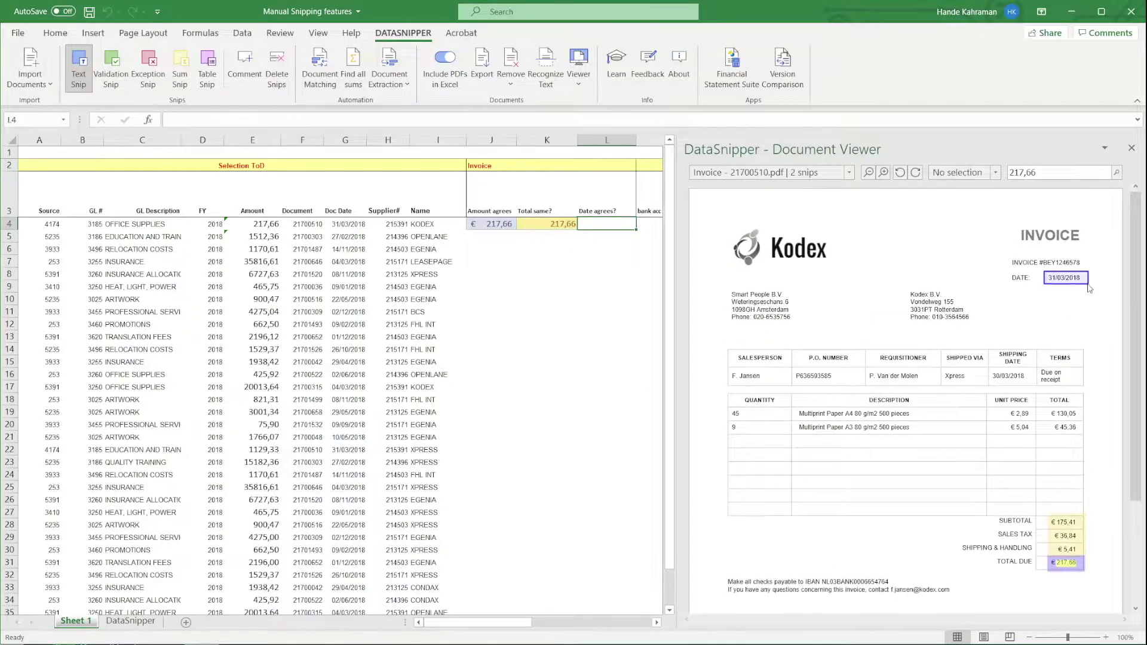
Step: Snip the bank account, bank payment and delivery-note total into M4 through O4
left_click(1116, 173)
left_click(1045, 244)
left_click(1045, 281)
key("Right")
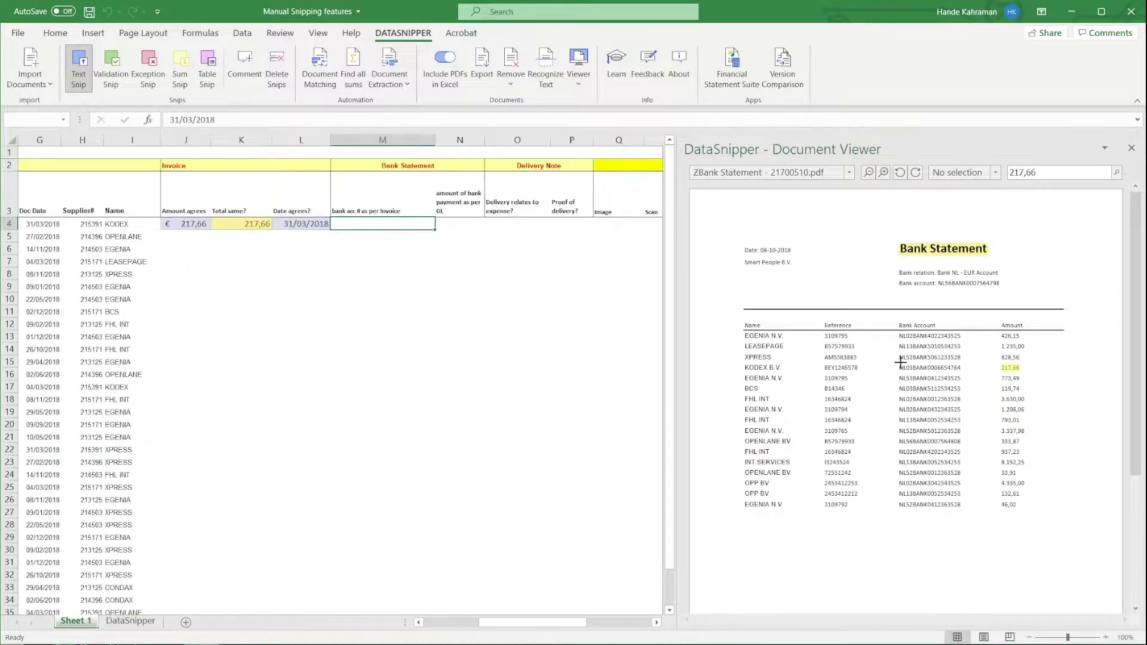
left_click_drag(895, 363, 1019, 397)
key("Right")
left_click(1009, 367)
key("Right")
Step: Validation-snip the delivery note signature into P4 and change it to an exception snip
left_click(122, 77)
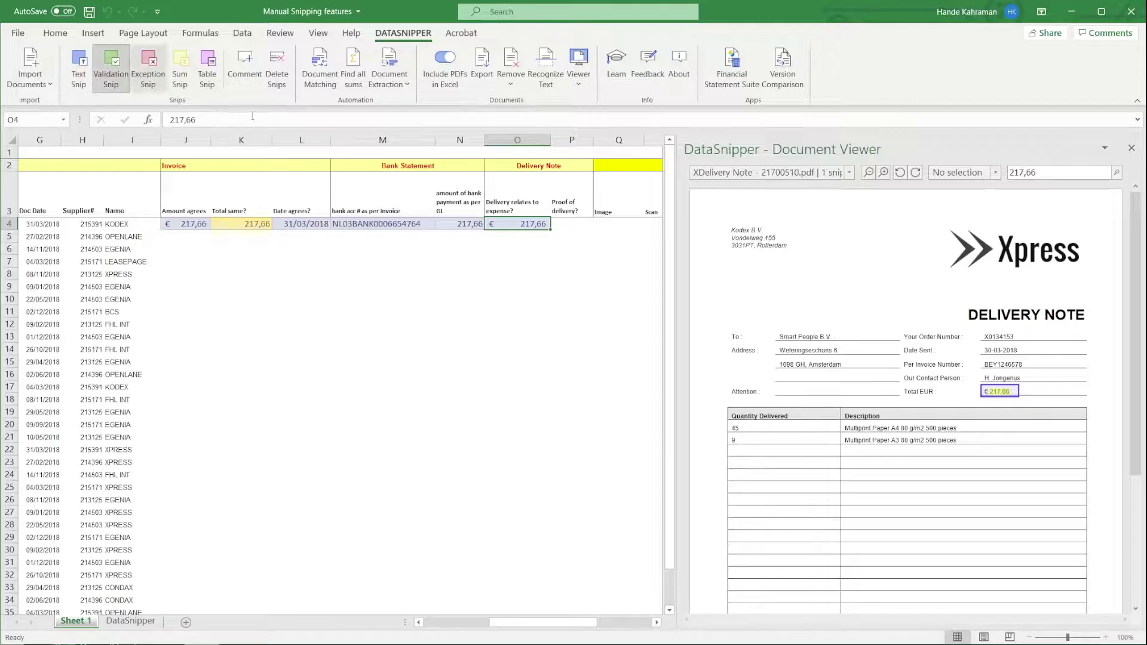
scroll(939, 407, "down", 5)
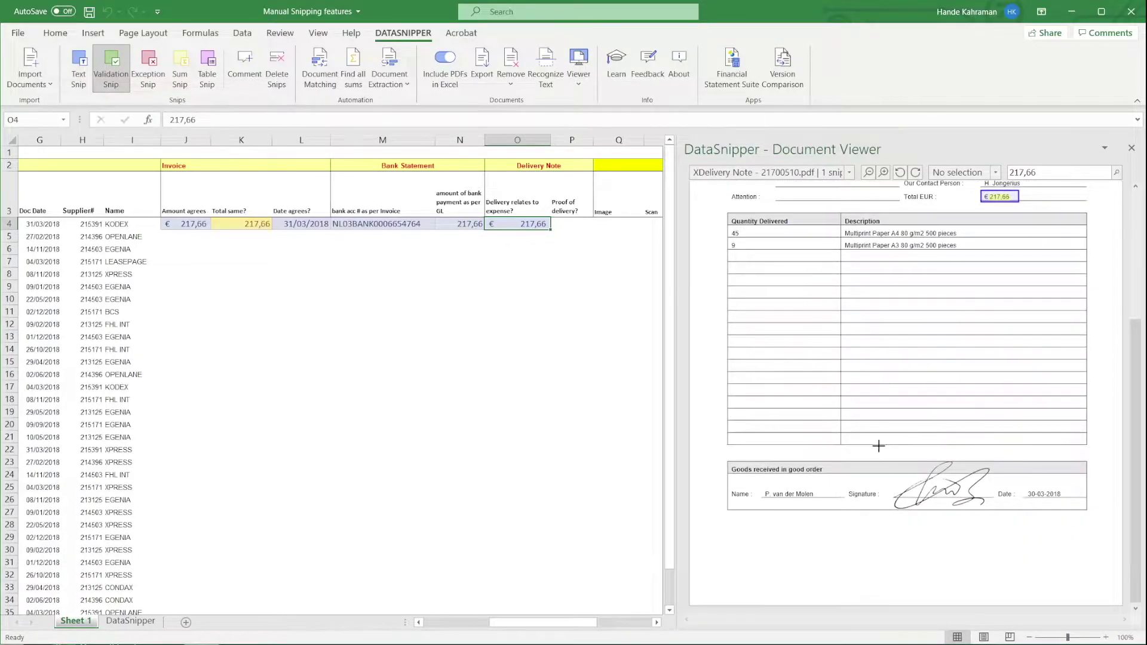
left_click_drag(878, 446, 997, 524)
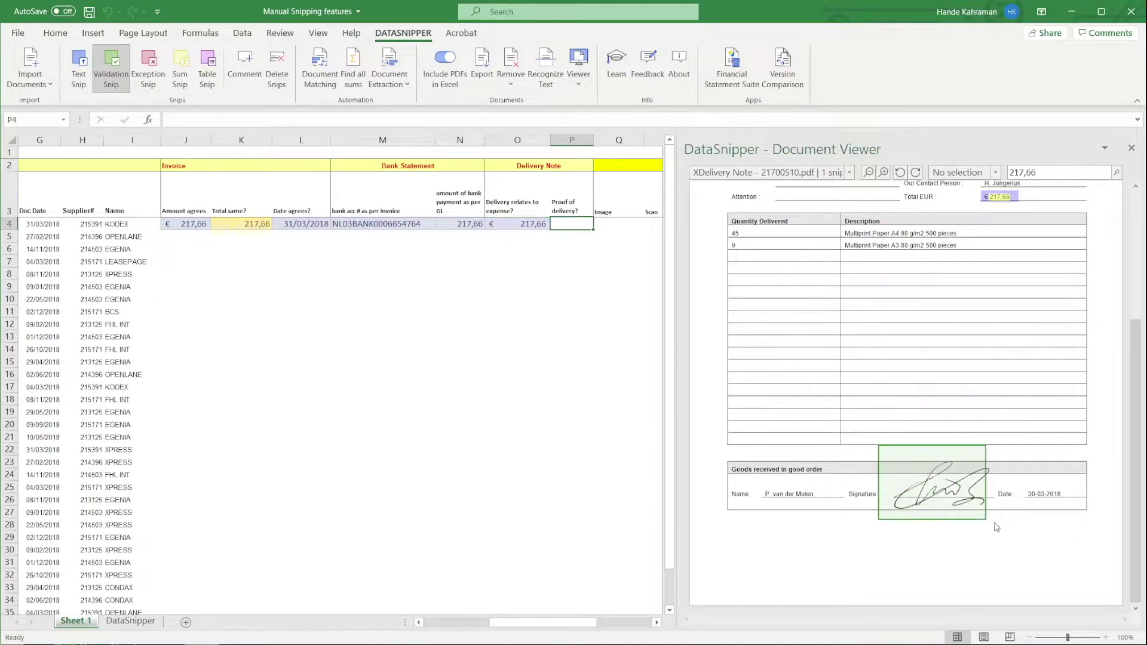
right_click(958, 478)
left_click(985, 485)
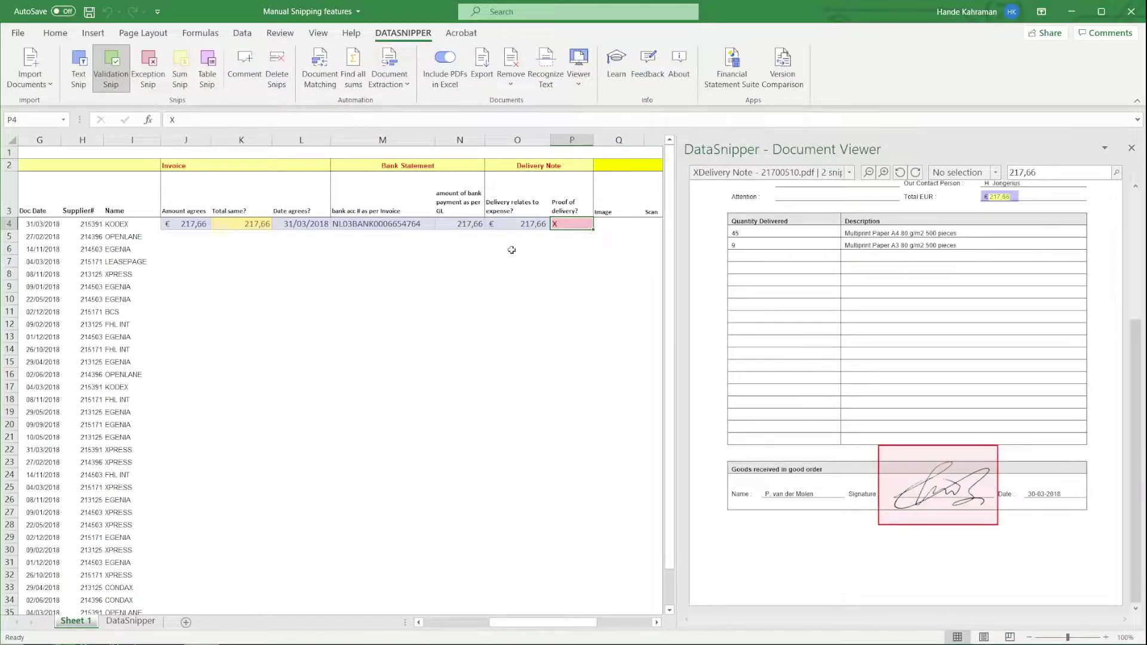
Step: Add the comment 'needs further analysis.' below the signature
left_click(249, 70)
left_click_drag(980, 535, 1079, 576)
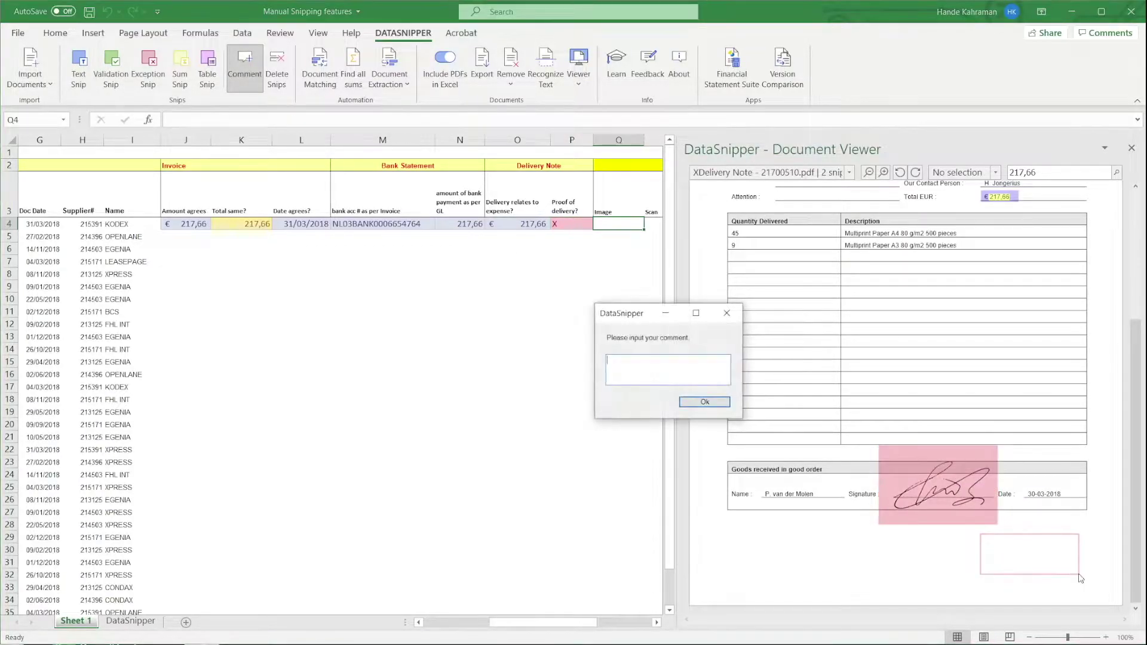
type("needs further analysis.")
key("Return")
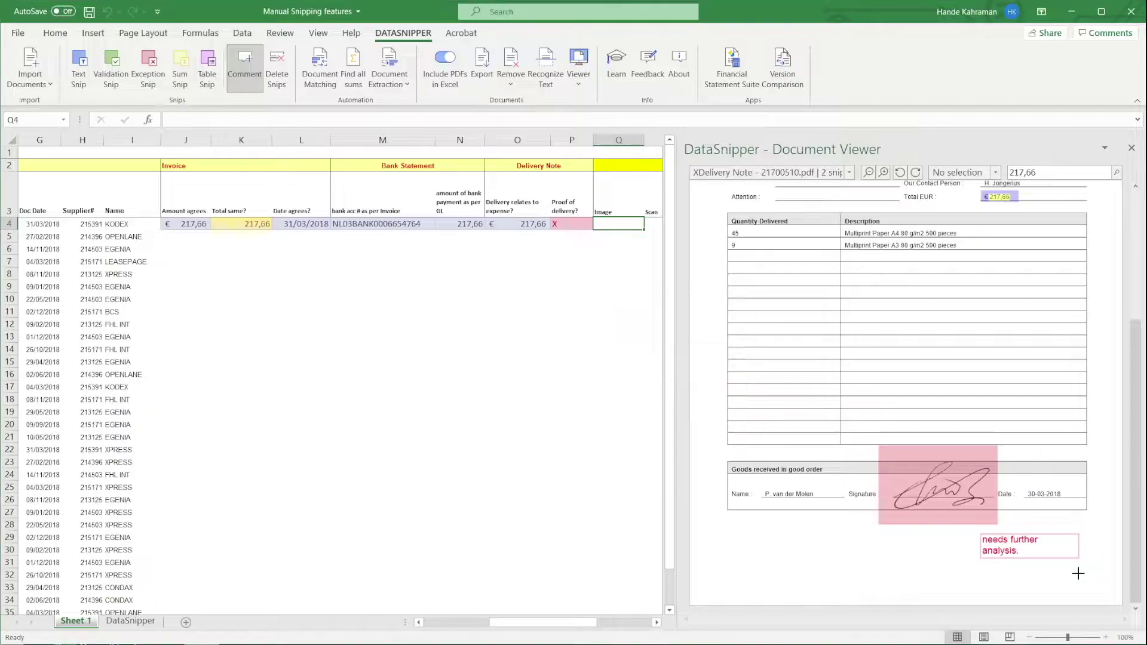
left_click(78, 71)
Step: Snip the 'Transform your firm with Audit Intelligence' heading from the webpage screenshot into Q4
left_click(849, 173)
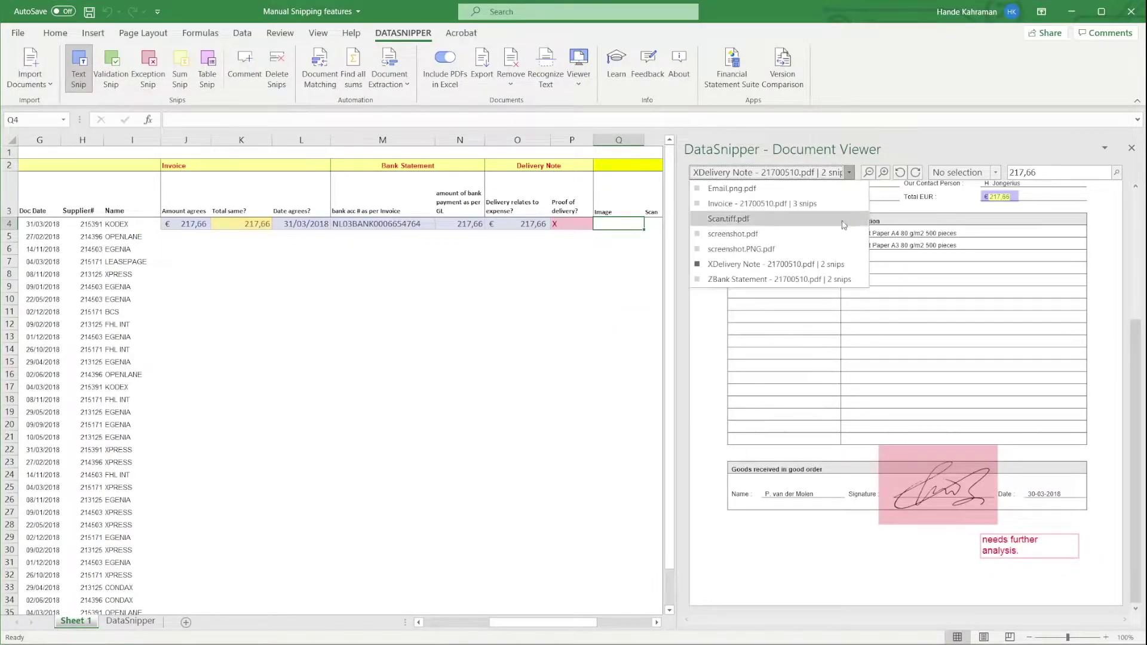
left_click(840, 229)
left_click_drag(764, 356, 1040, 406)
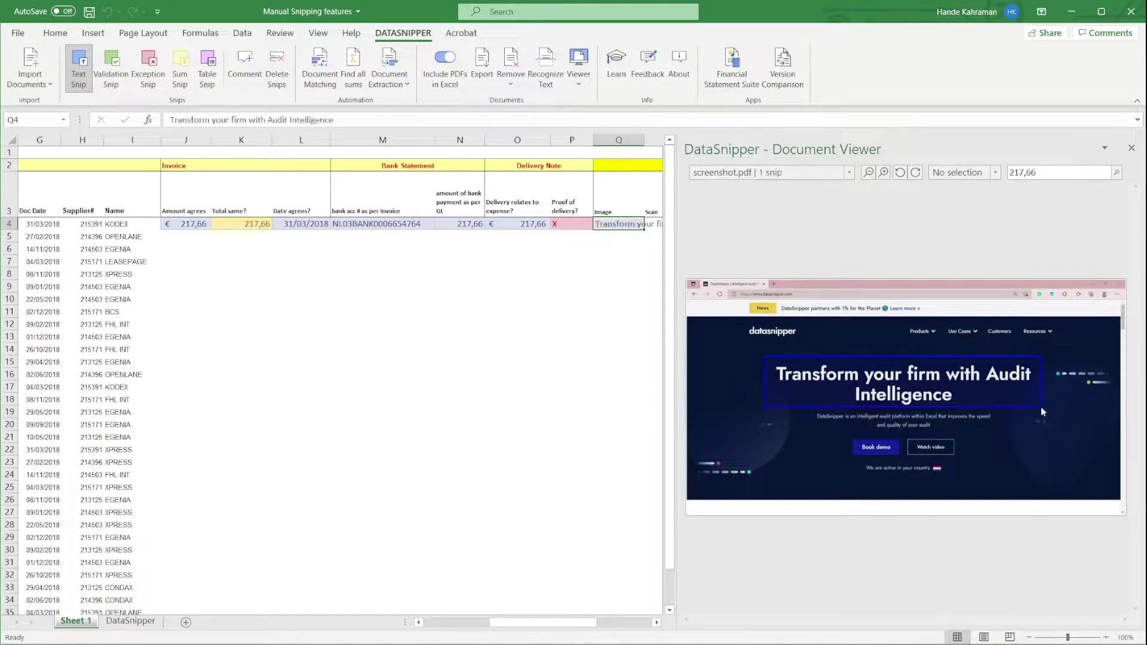
Step: Search the scanned Enron book page for 'Enron' and snip it into R4
left_click(849, 173)
left_click(841, 219)
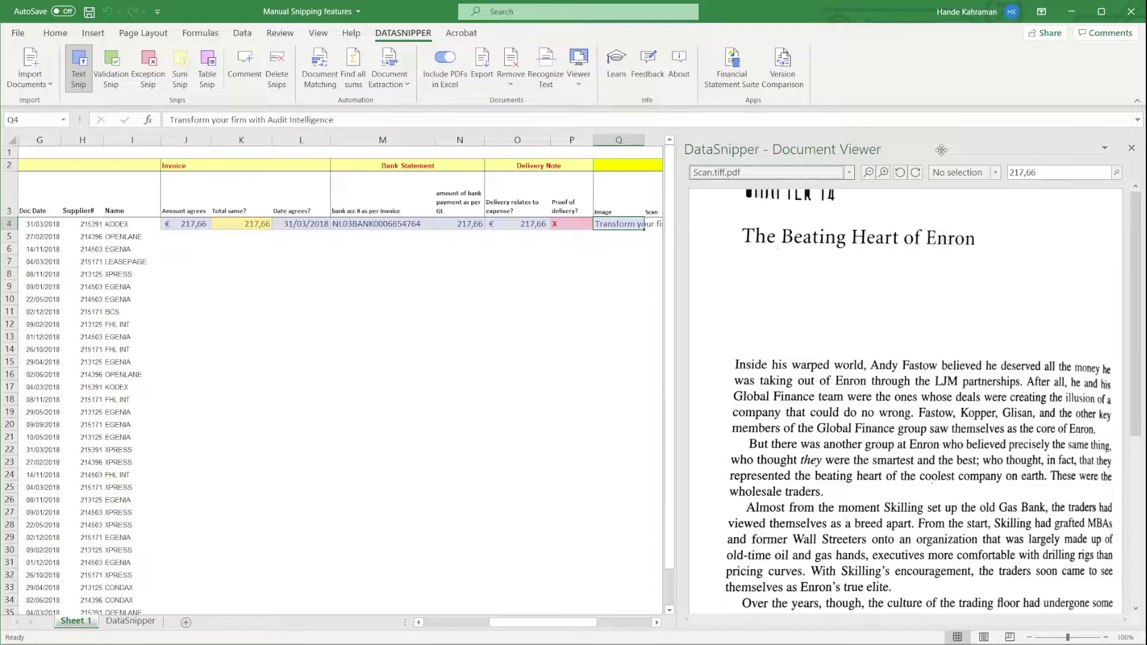
left_click(1032, 172)
type("Enron")
scroll(920, 388, "down", 5)
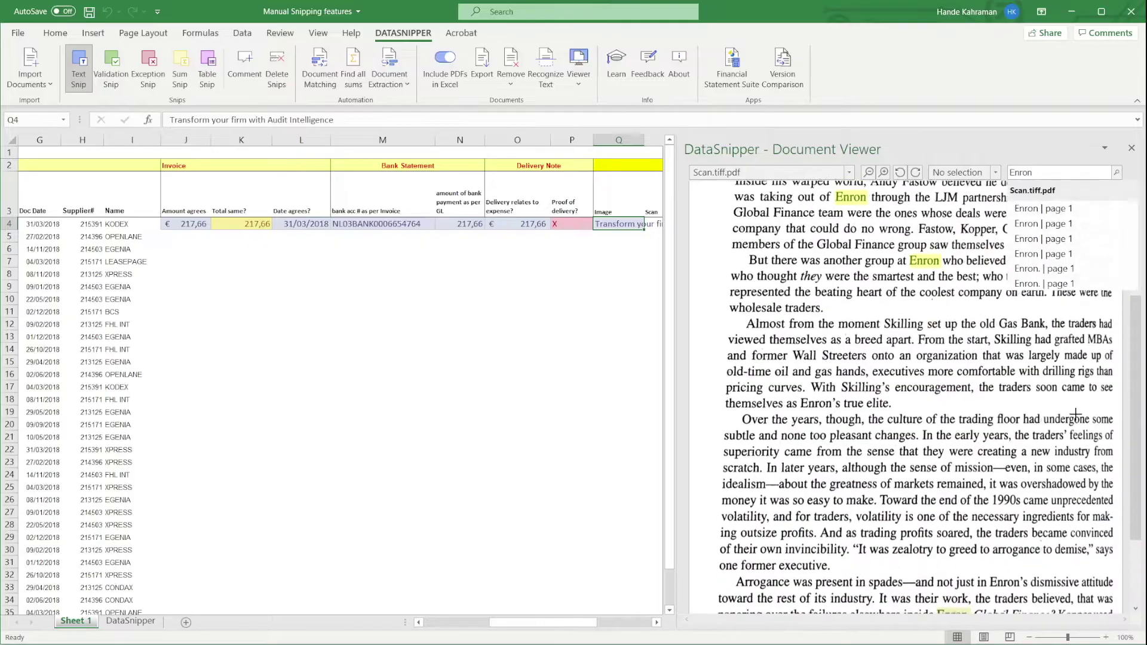
scroll(920, 388, "up", 3)
left_click_drag(1067, 370, 1106, 387)
Step: Step back along row 4 from Q4 to review each cell's linked source snip
left_click(435, 228)
key("Left")
key("Left")
key("Left")
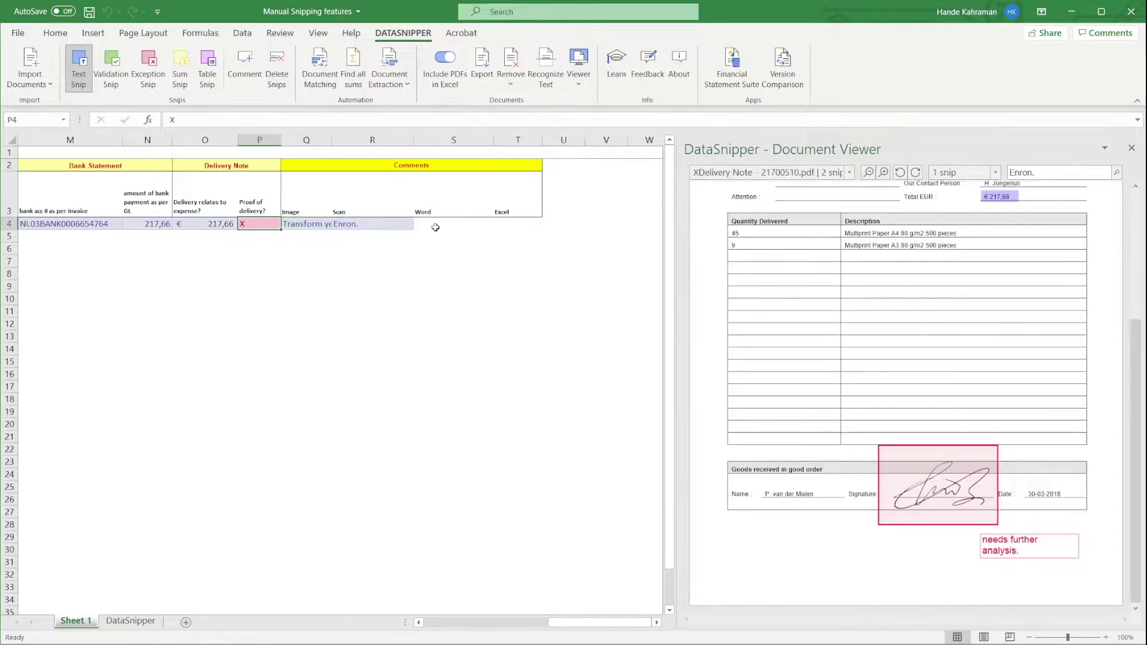
key("Left")
key("Left")
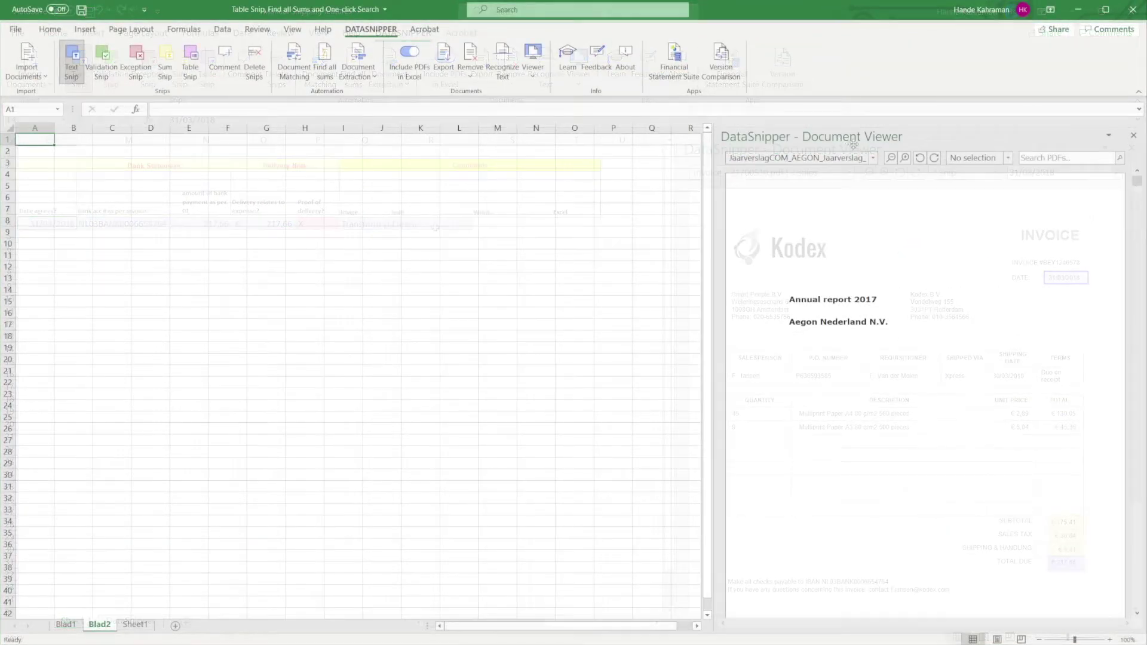
Step: Table-snip the company table from Public-register-document.pdf into Blad2
left_click(872, 158)
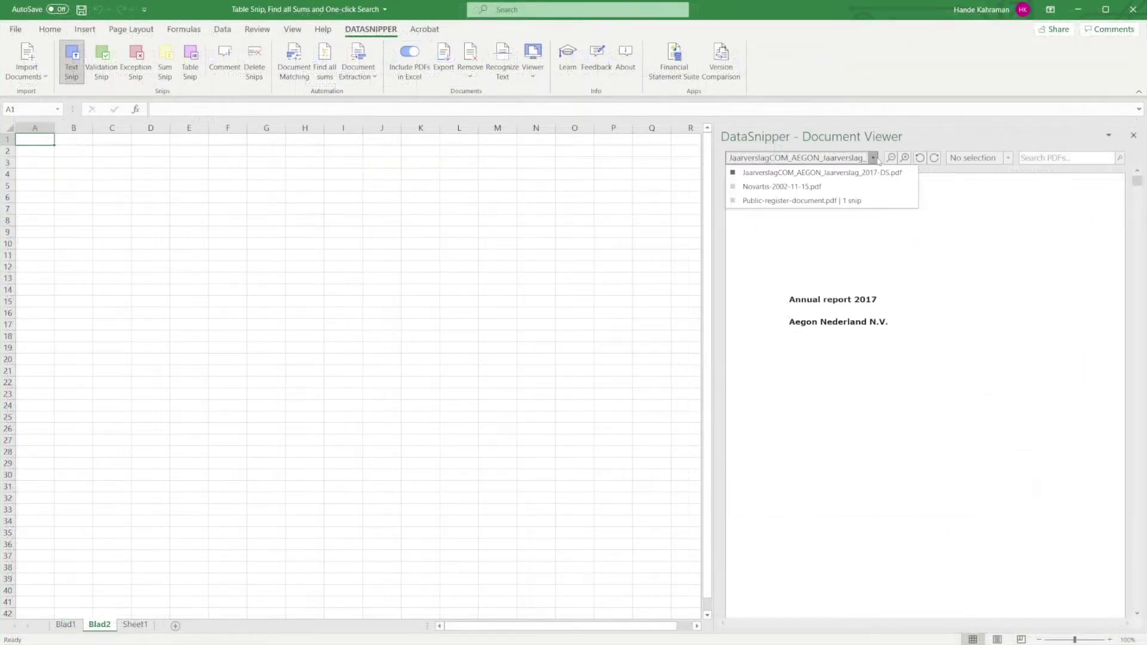
left_click(800, 201)
left_click(190, 63)
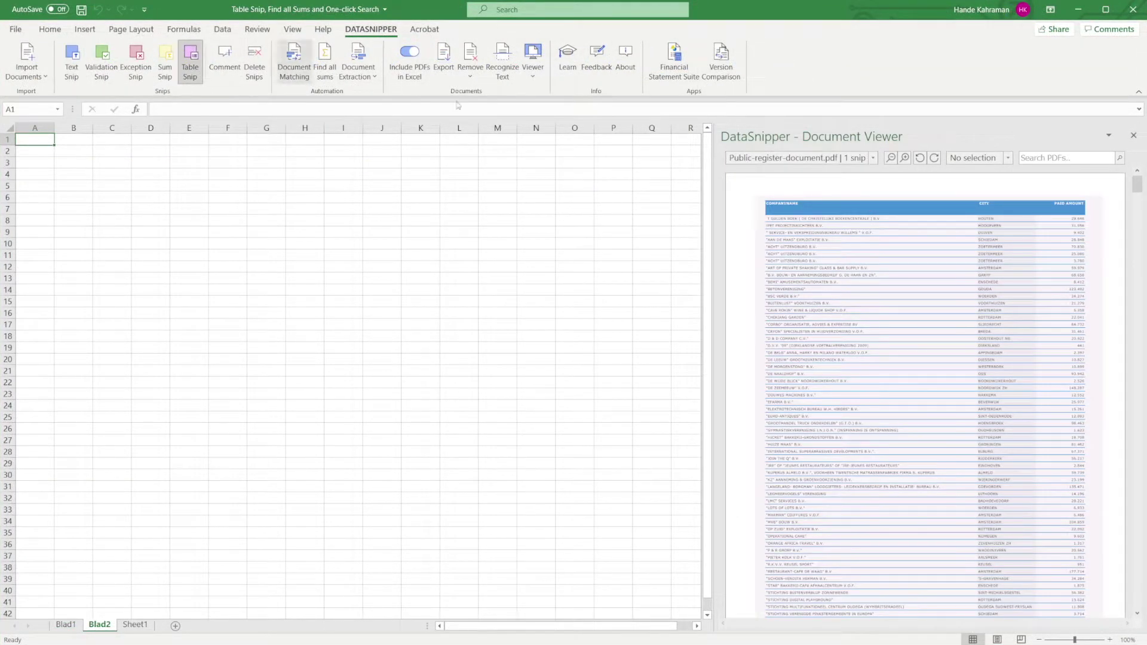
left_click_drag(747, 186, 1108, 564)
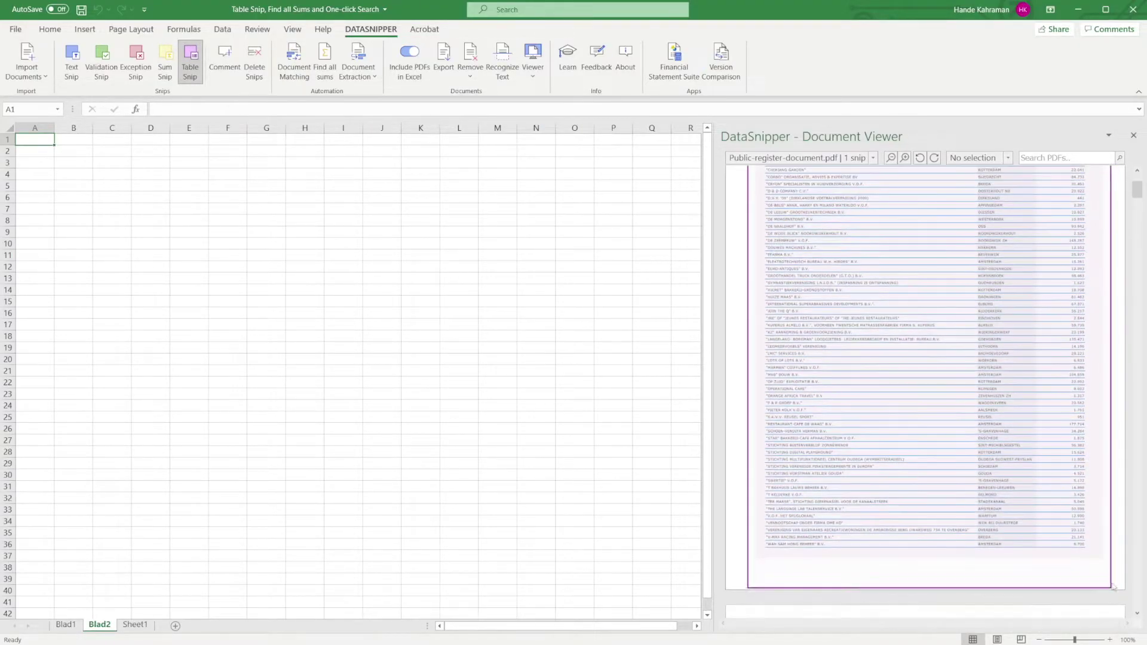
Step: Auto-fit columns A, B and C to the company names, cities and paid amounts
double_click(54, 128)
double_click(460, 127)
double_click(569, 128)
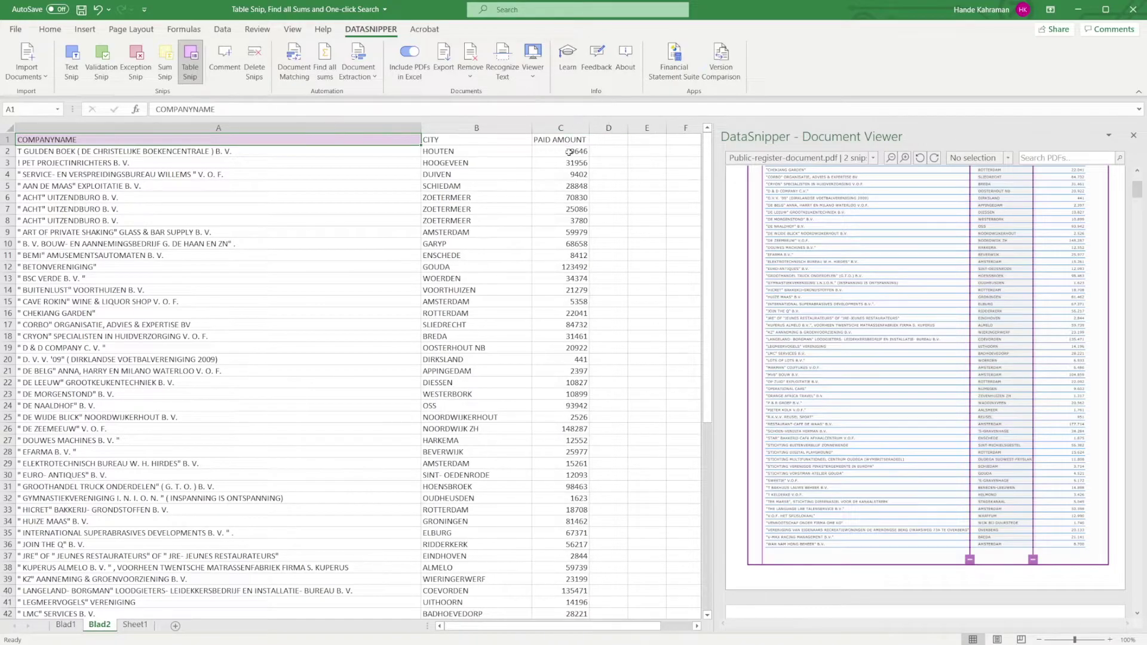
scroll(570, 151, "down", 5)
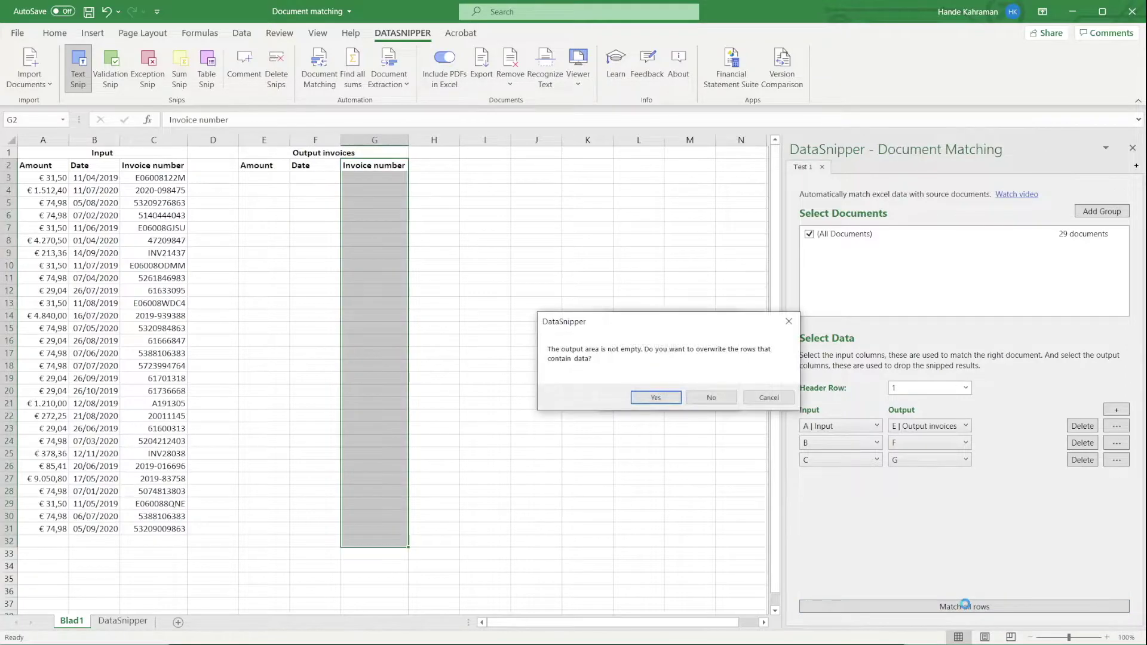
Step: Confirm overwriting, finish matching, and review the source documents for the first matched rows in column E
left_click(655, 397)
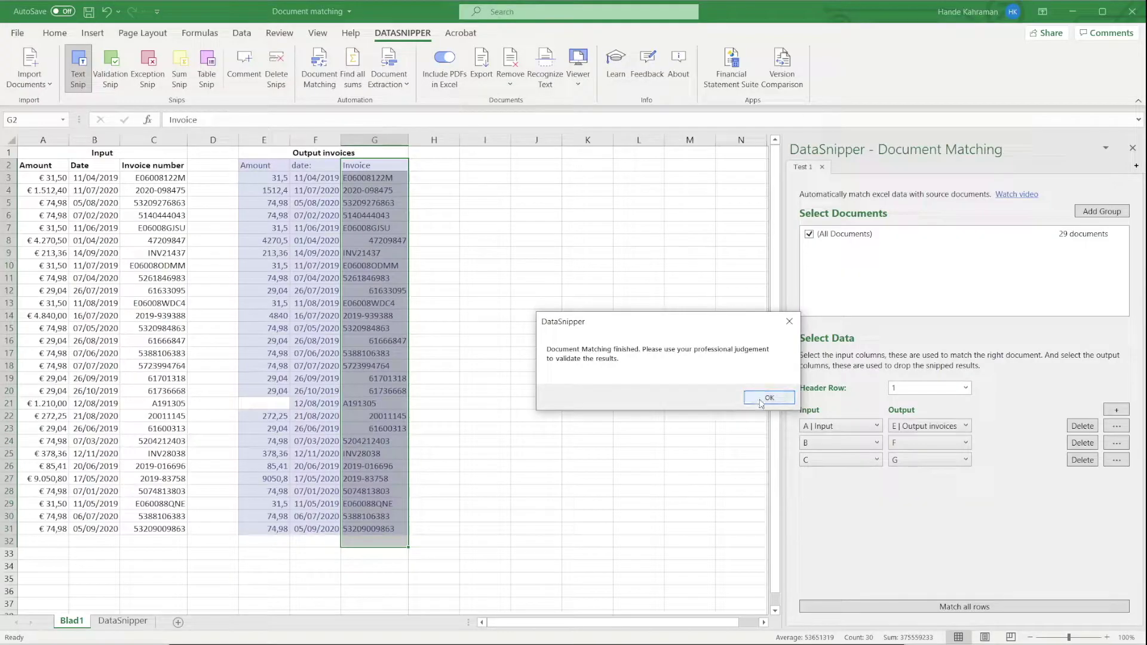
left_click(760, 398)
left_click(274, 178)
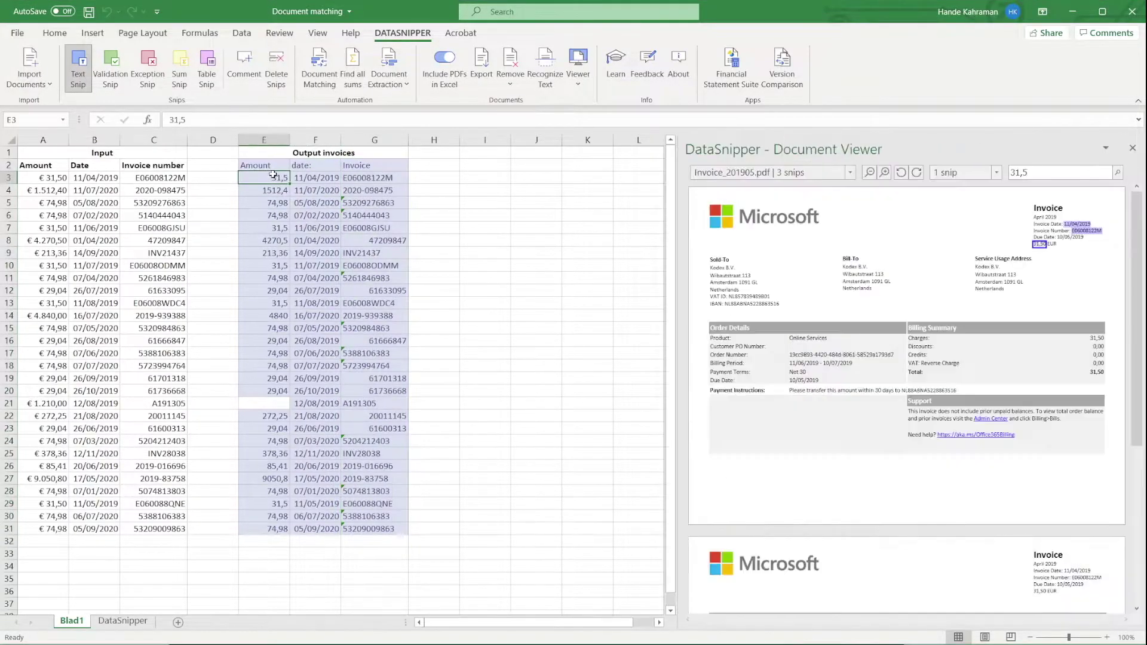
key("Down")
key("Down")
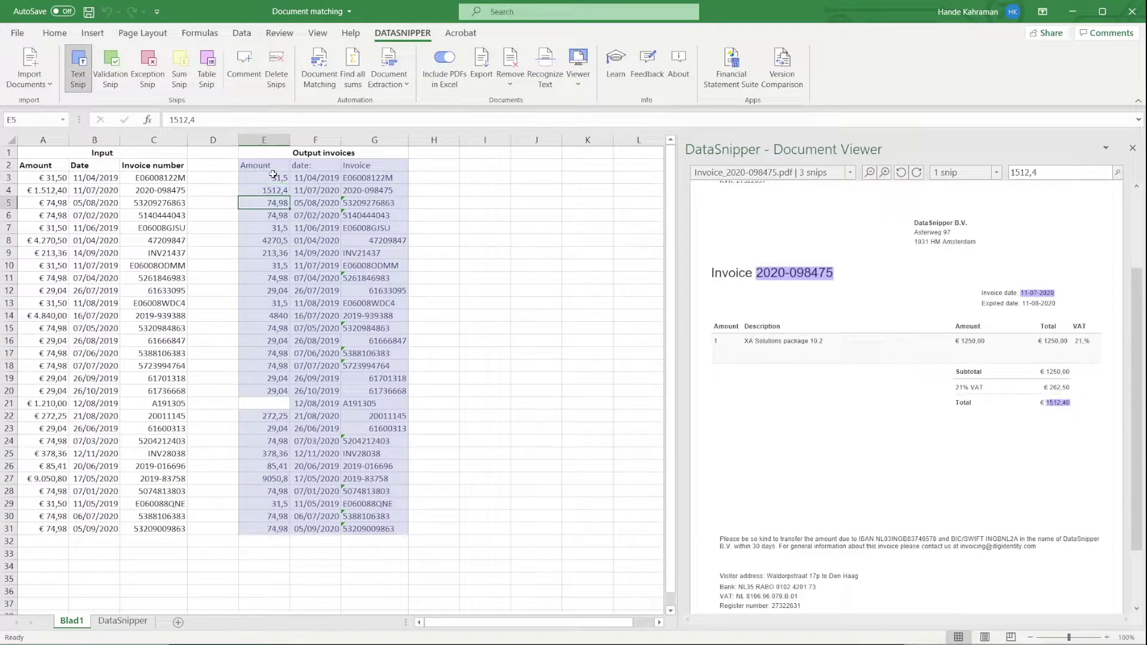
key("Down")
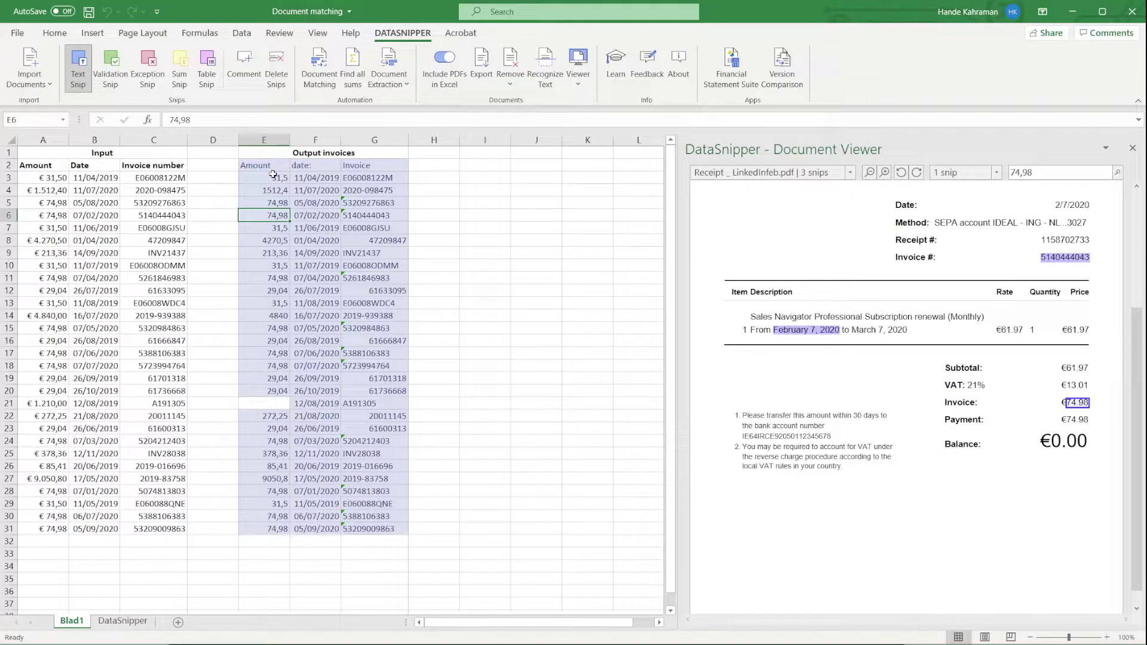
key("Down")
key("Down")
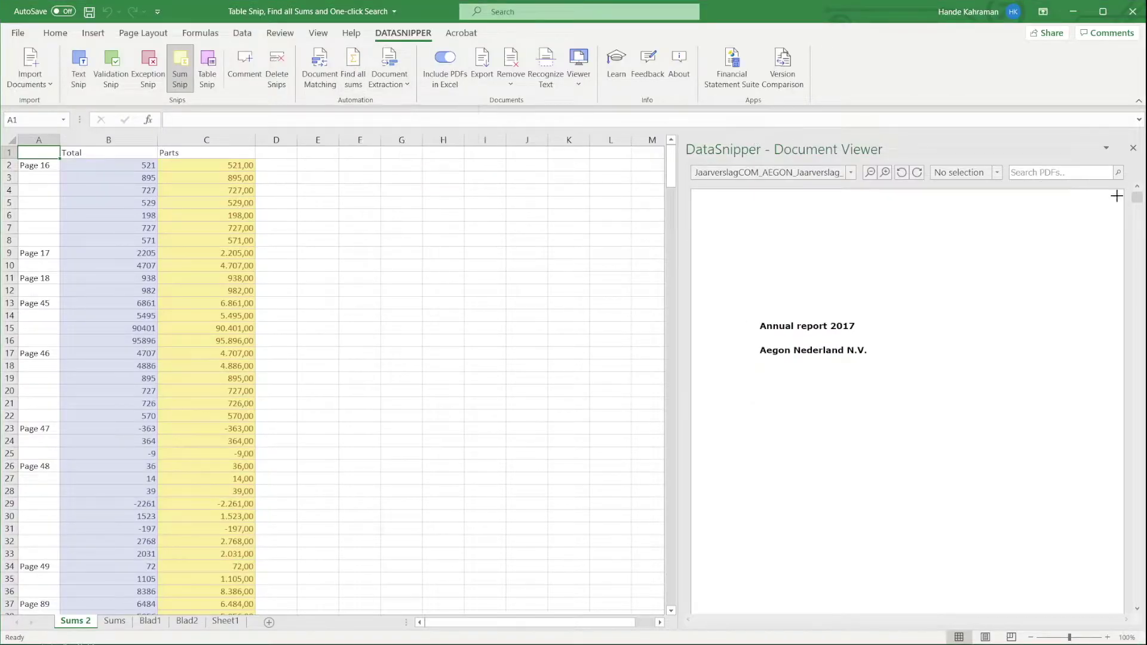
Step: Scroll the Aegon report to the revenues table and jump to the cell holding the 2205 sum
left_click_drag(1136, 197, 1136, 228)
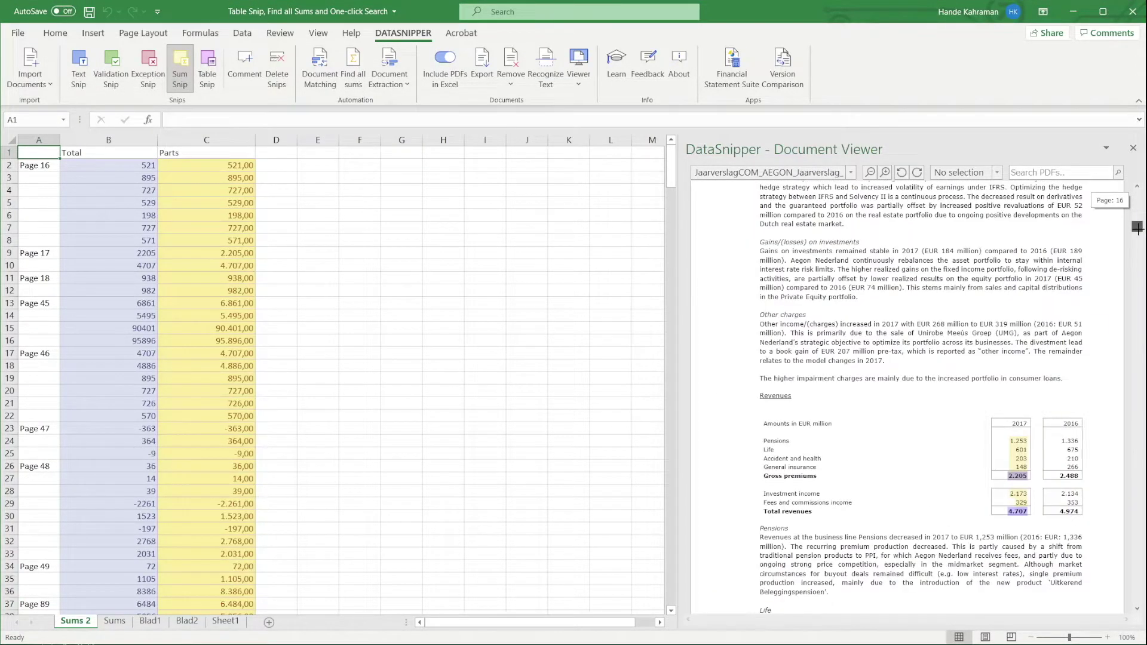
left_click(1018, 456)
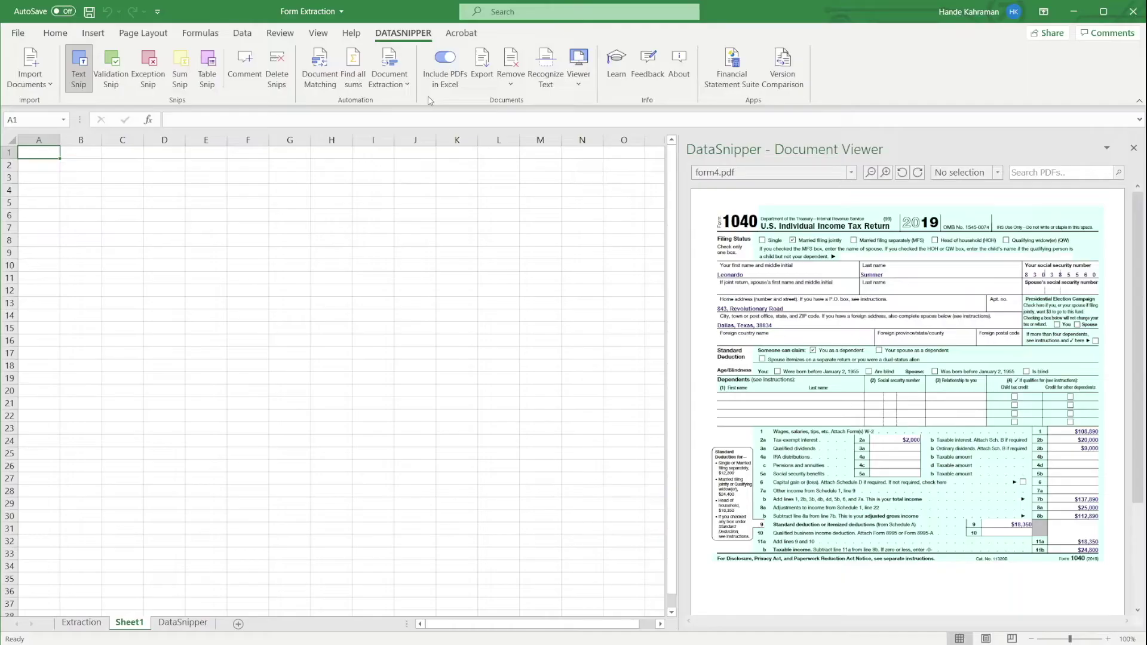
Step: Start a Form Extraction and snip example values, beginning with the first name, on the 1040 form
left_click(389, 74)
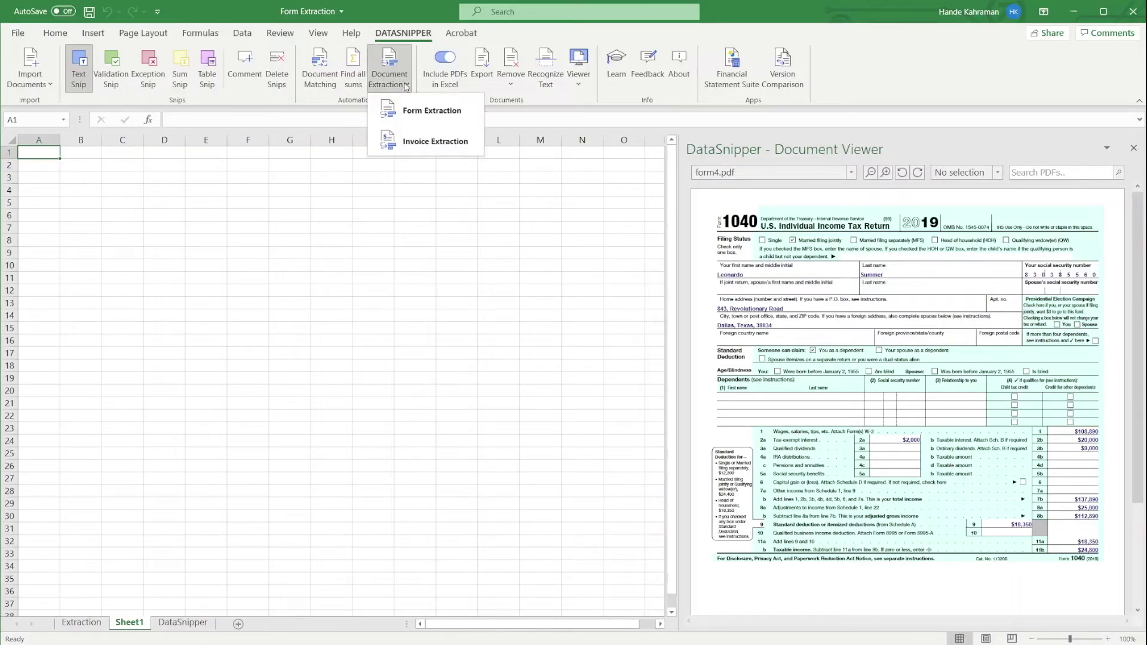
left_click(414, 111)
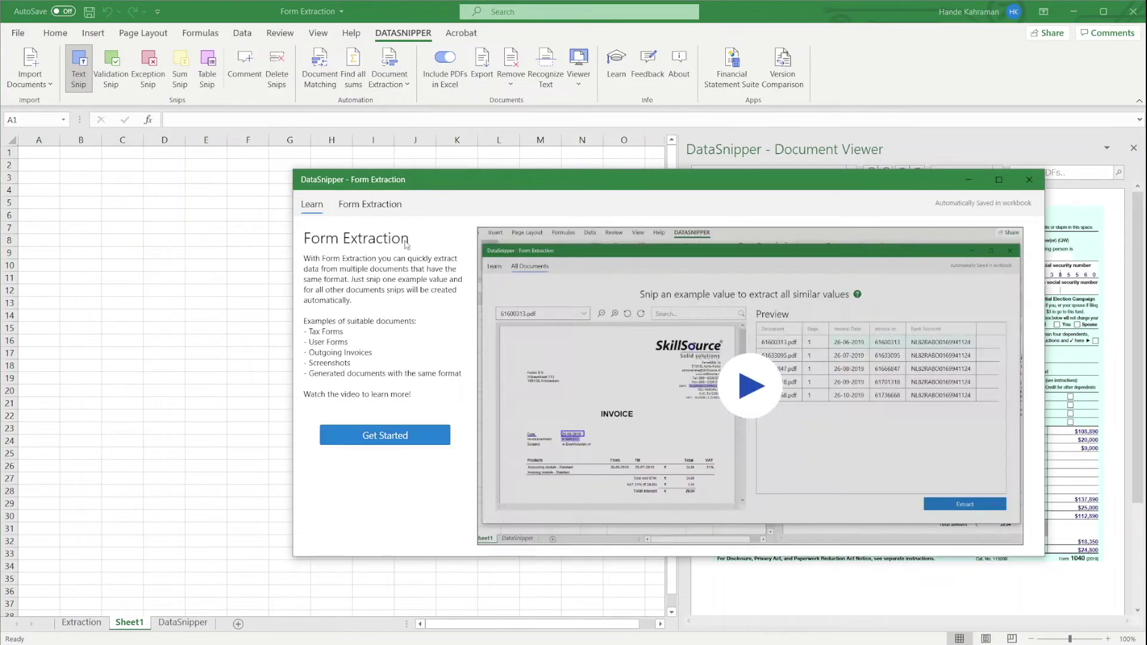
left_click(399, 435)
left_click_drag(327, 364, 627, 373)
scroll(478, 418, "down", 1)
left_click_drag(467, 457, 489, 468)
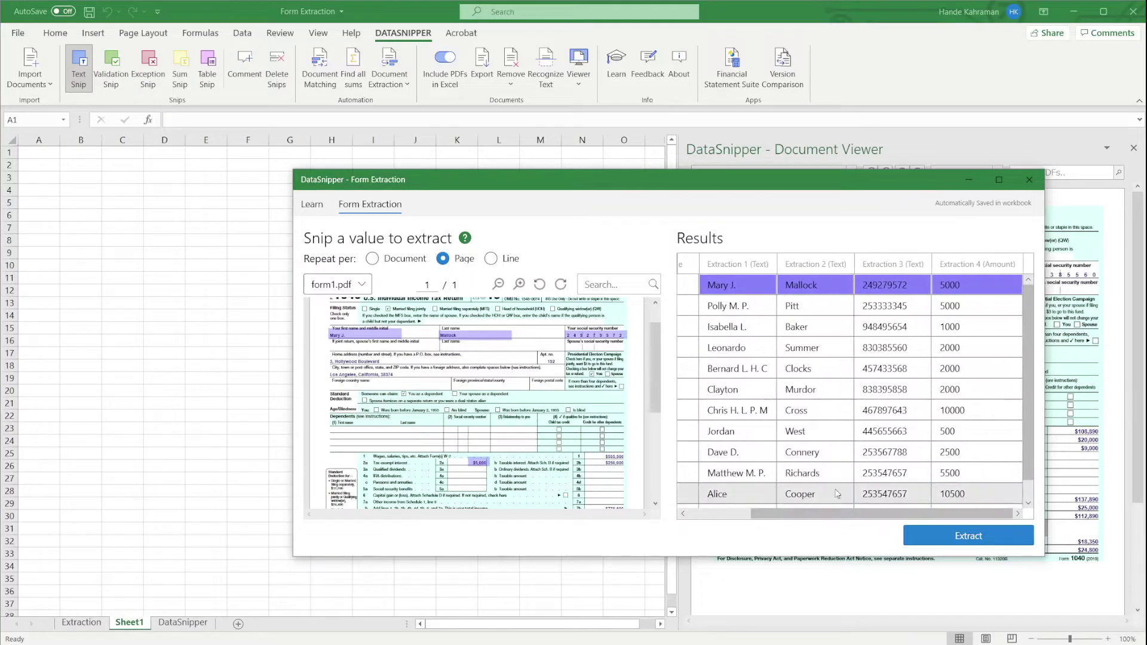
scroll(777, 400, "down", 1)
scroll(752, 358, "up", 1)
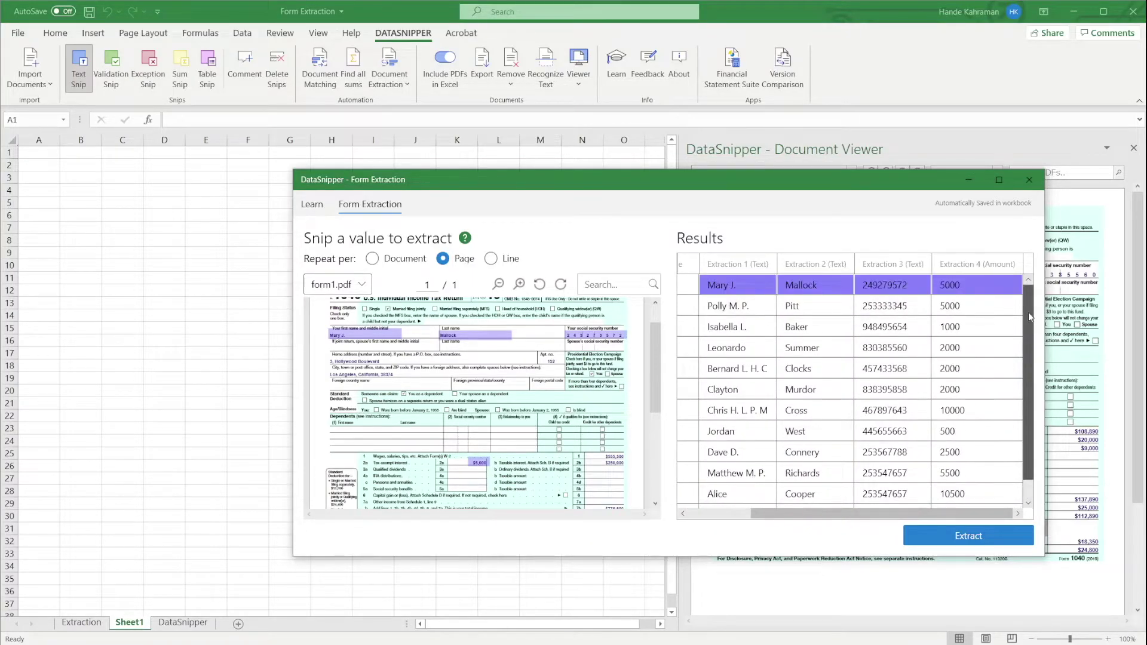
Step: Preview several forms' result rows, then extract all results into the workbook
left_click(725, 308)
left_click(726, 327)
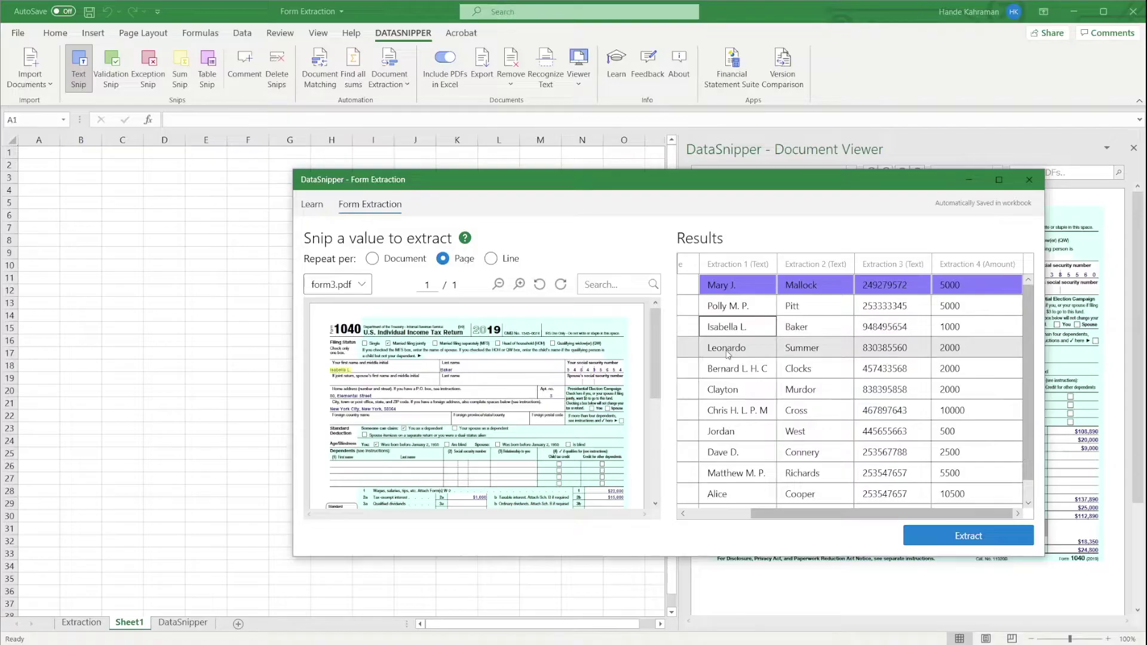
left_click(727, 353)
left_click(724, 370)
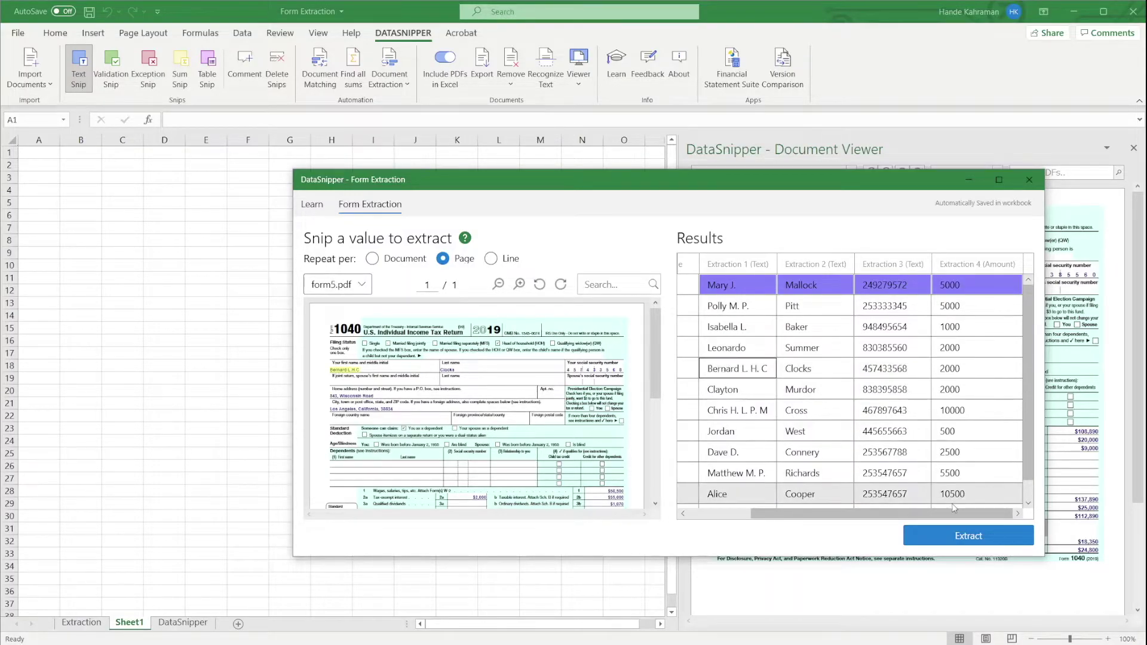
left_click(980, 535)
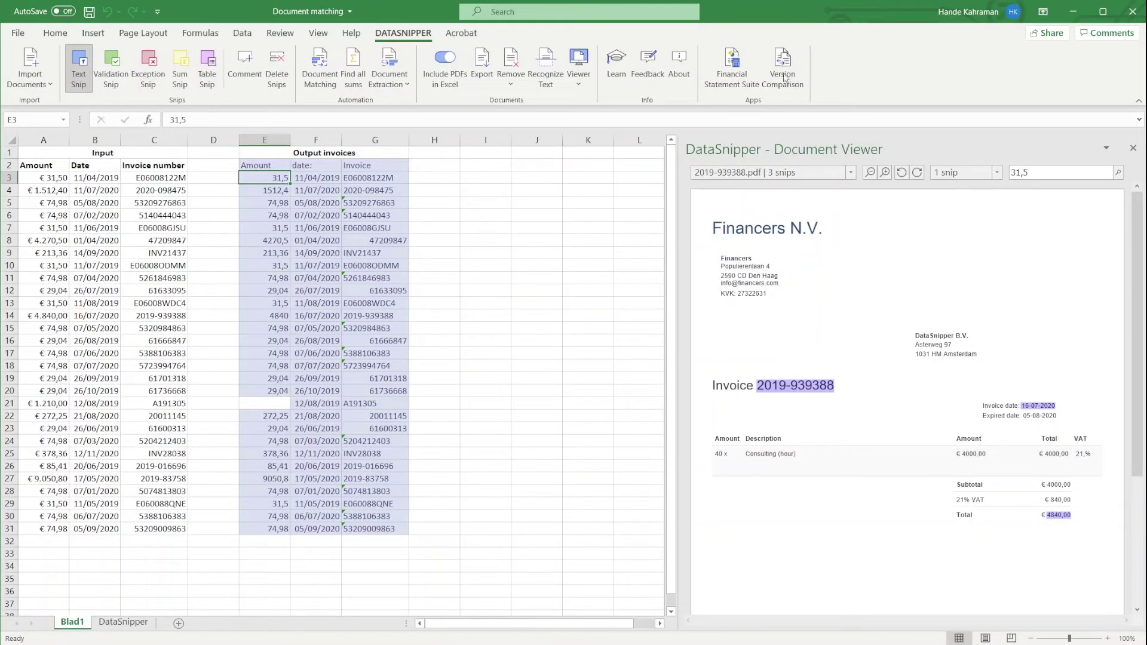
Step: Confirm removal of every page without snips, then display the Microsoft invoice Invoice_201909.pdf in the viewer
left_click(512, 85)
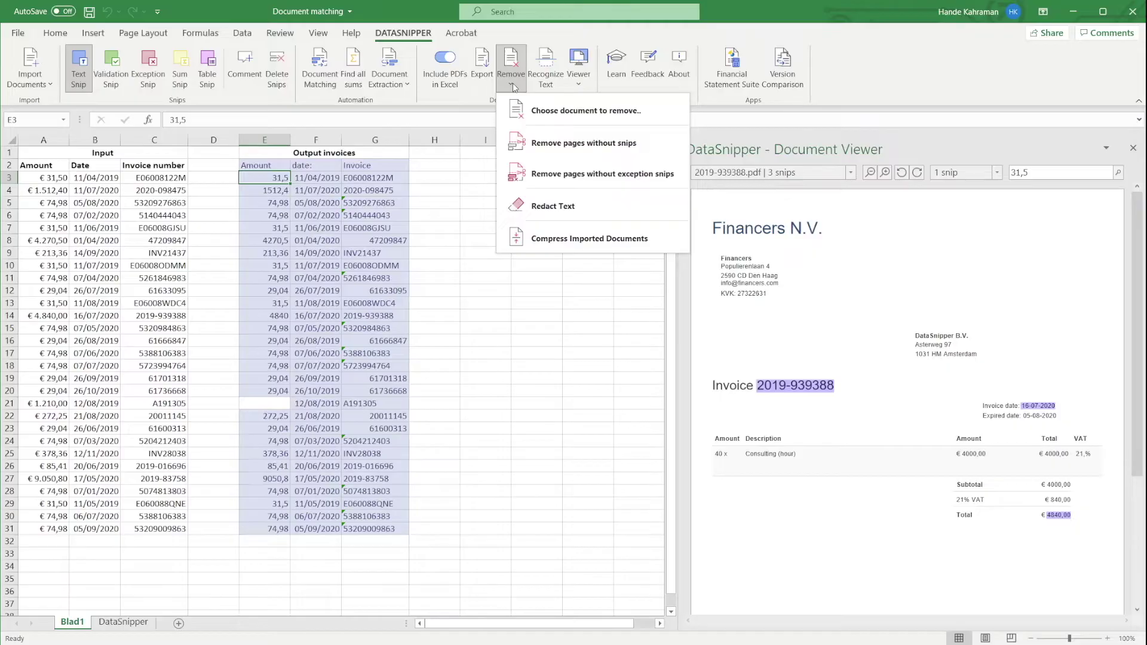
left_click(583, 143)
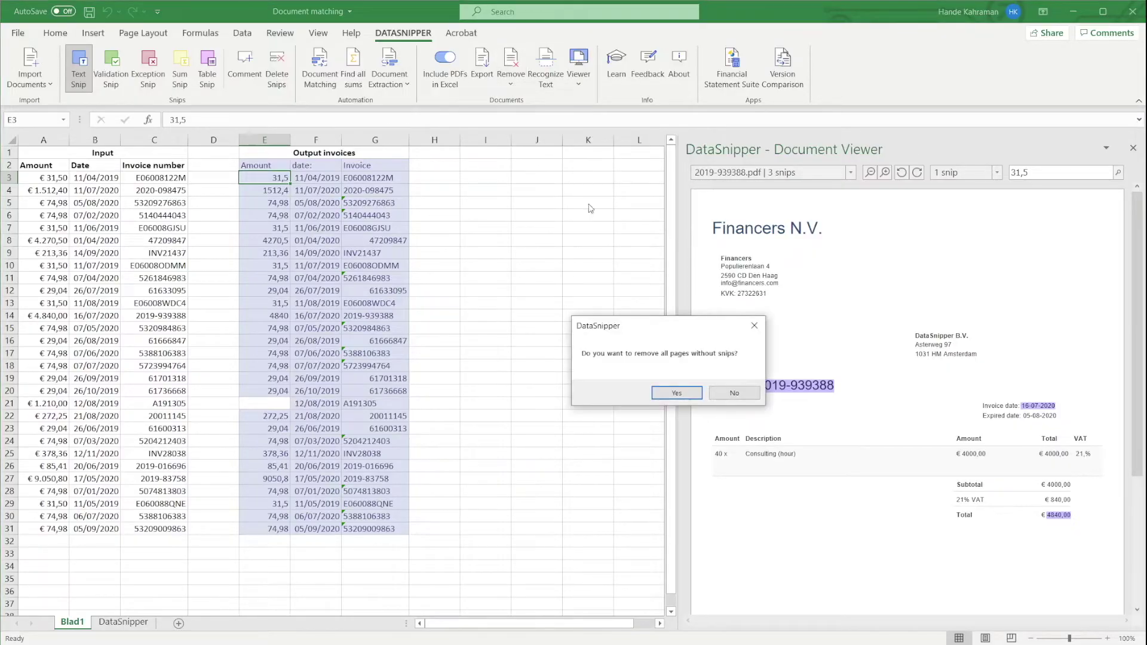
left_click(677, 394)
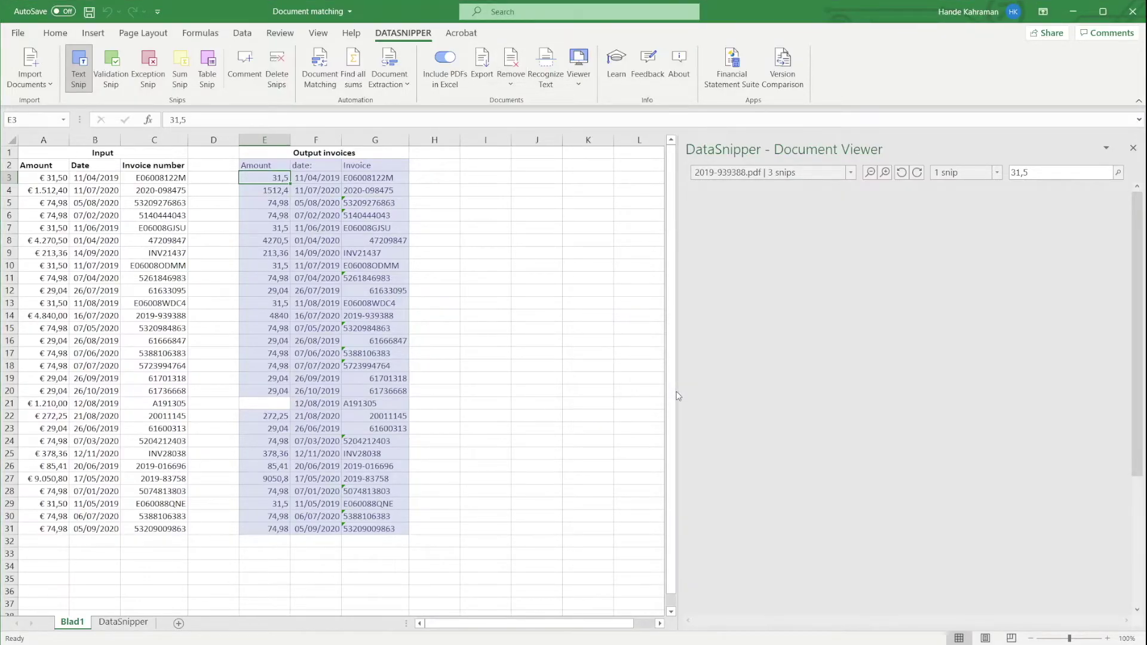
left_click(849, 173)
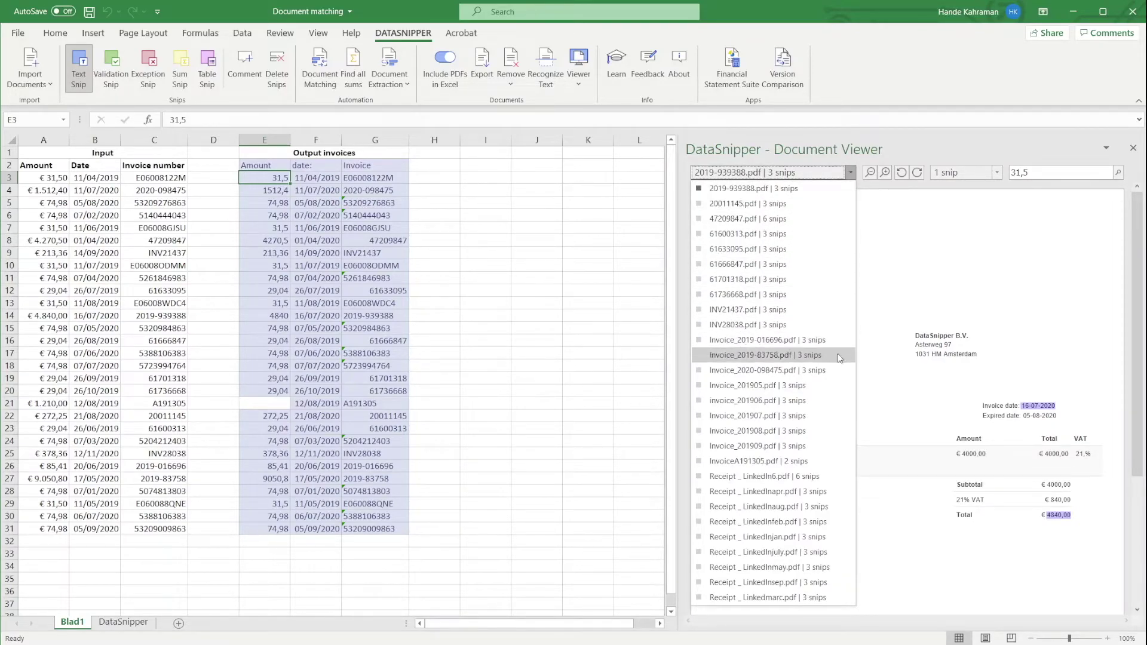
left_click(835, 442)
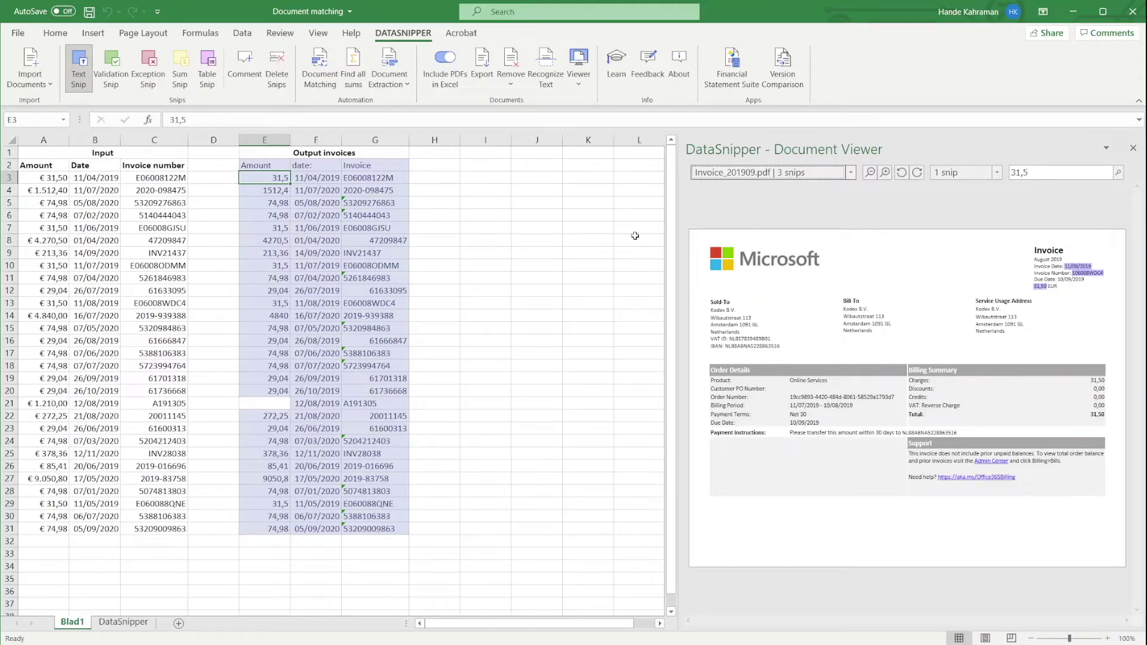
Step: Start a DataSnipper export and tick Select all so every imported document is included
left_click(482, 65)
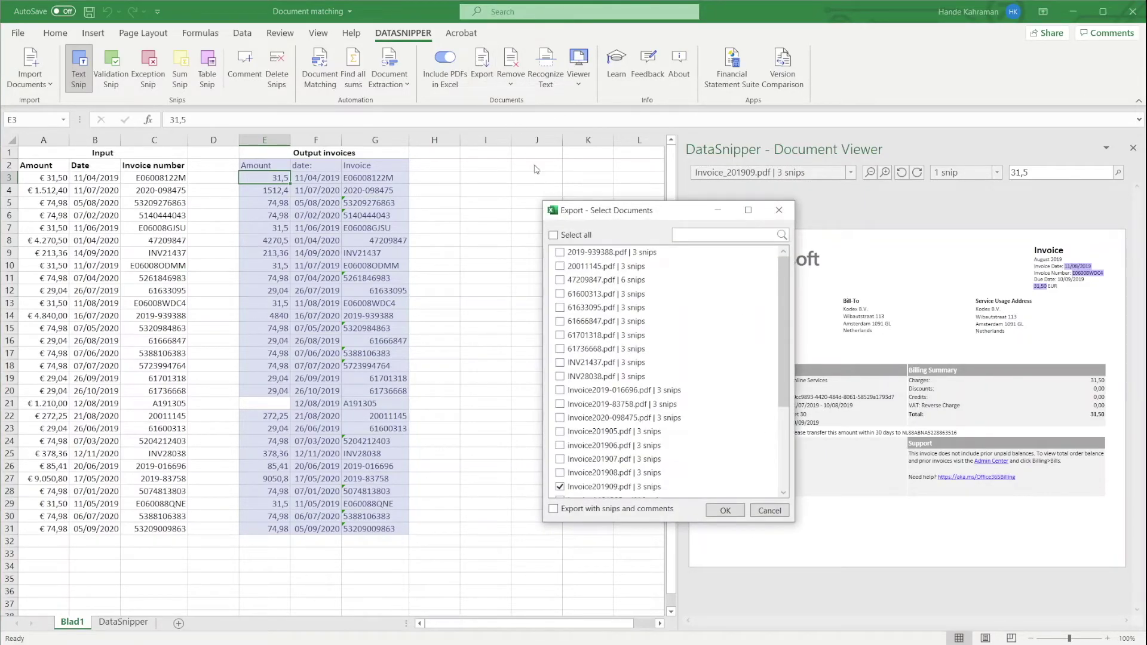
left_click(555, 237)
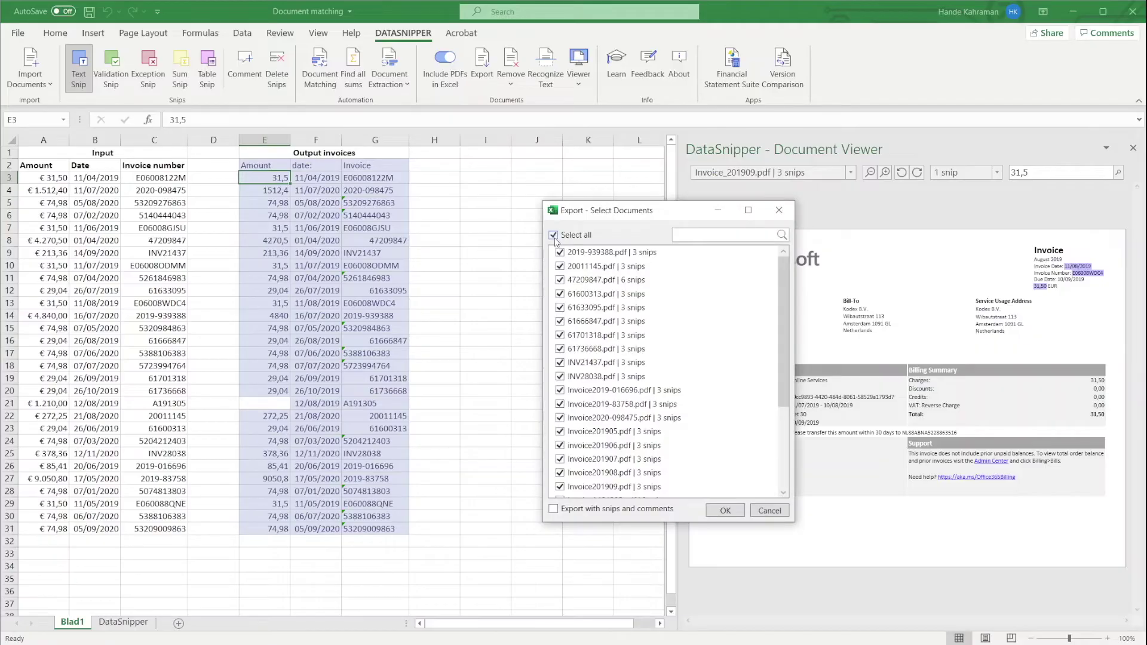